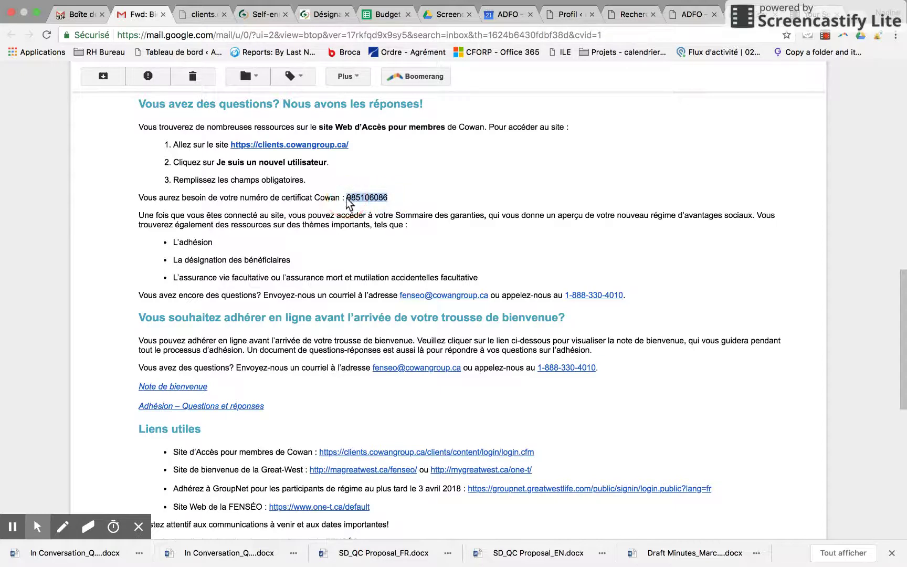
Open the FENSEO welcome note PDF, read to ÉTAPE 1, and follow the clients.cowangroup.ca enrolment link.
{"action": "left_click", "coordinate": [545, 254]}
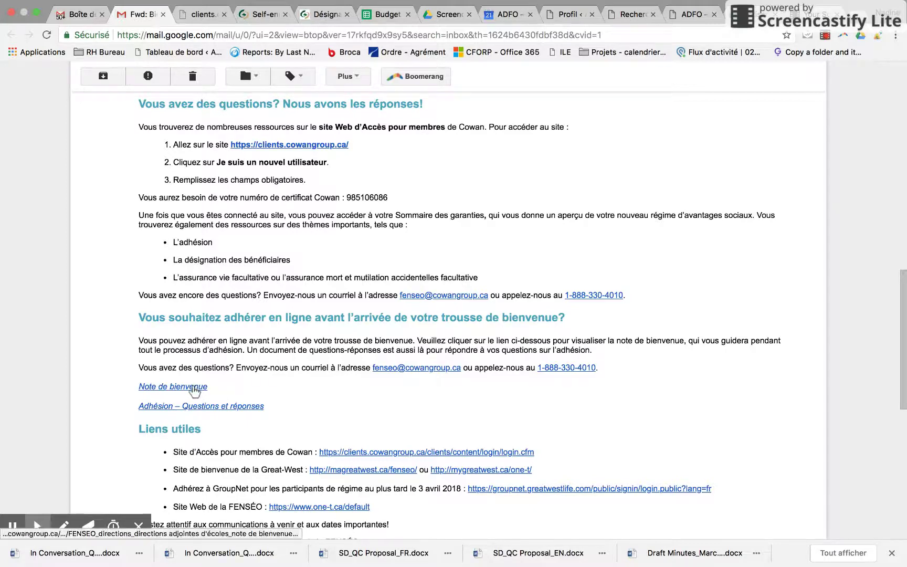
{"action": "left_click", "coordinate": [191, 388]}
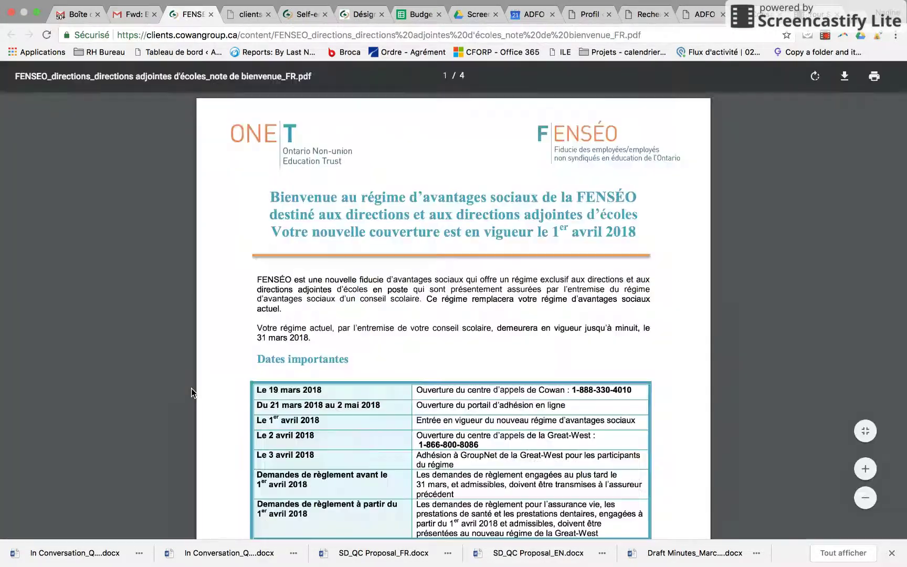
{"action": "scroll", "coordinate": [369, 440], "scroll_direction": "down", "scroll_amount": 5}
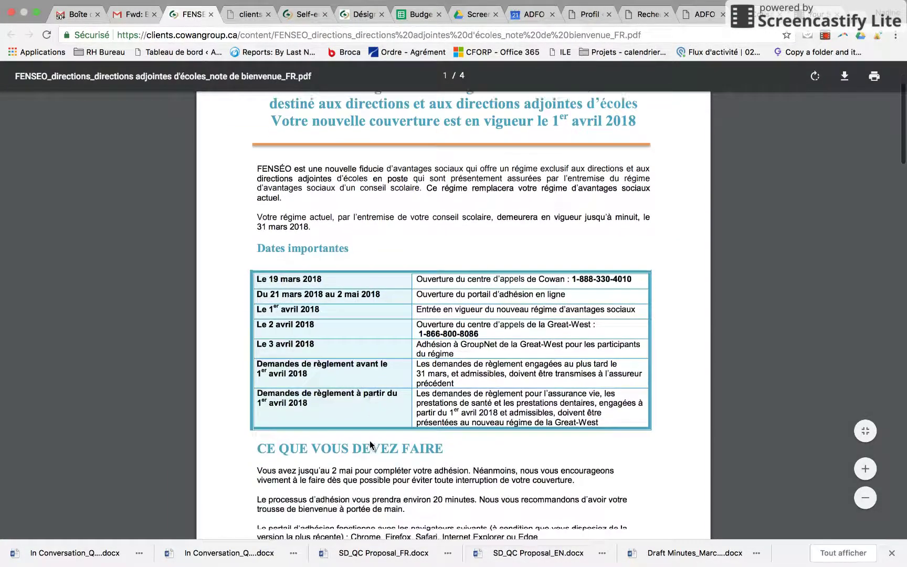
{"action": "scroll", "coordinate": [371, 444], "scroll_direction": "down", "scroll_amount": 8}
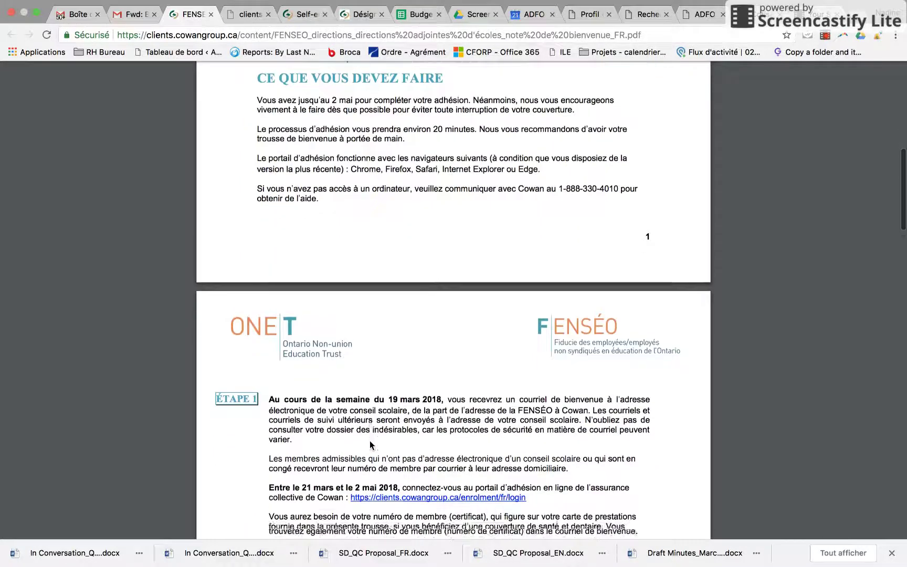
{"action": "scroll", "coordinate": [371, 445], "scroll_direction": "down", "scroll_amount": 1}
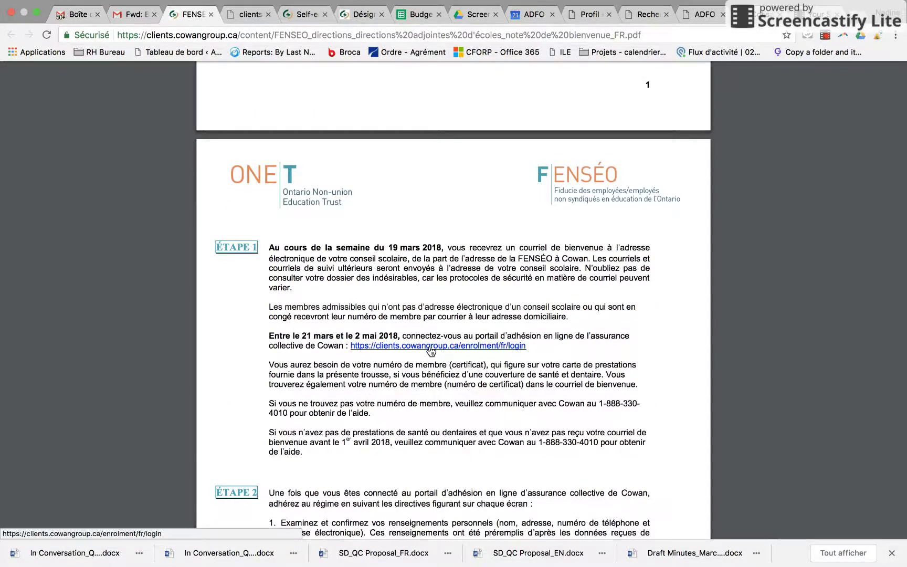
{"action": "left_click", "coordinate": [431, 346]}
Enter the member's first name, last name, birth date and certificate number, then choose 'Adhérez-vous maintenant'.
{"action": "scroll", "coordinate": [371, 417], "scroll_direction": "down", "scroll_amount": 3}
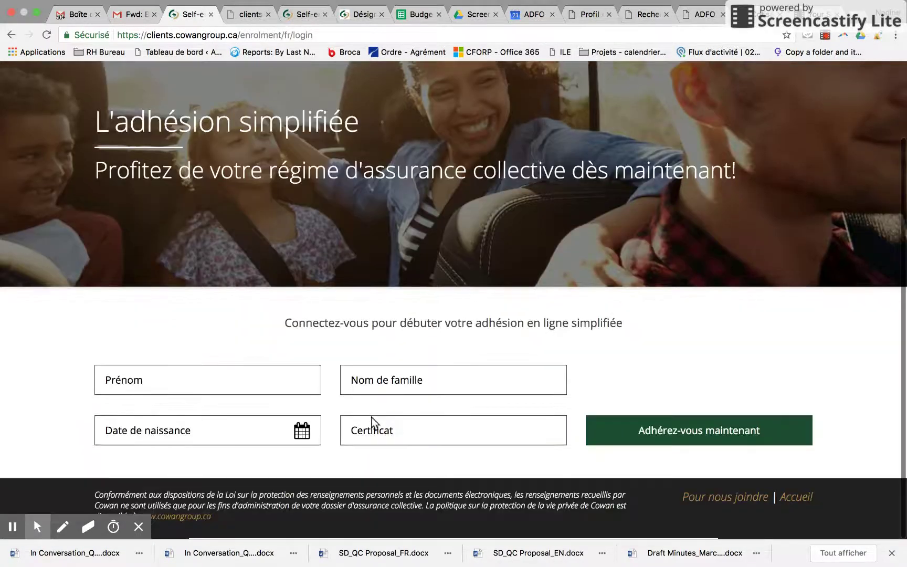
{"action": "left_click", "coordinate": [243, 377]}
{"action": "key", "text": "Tab"}
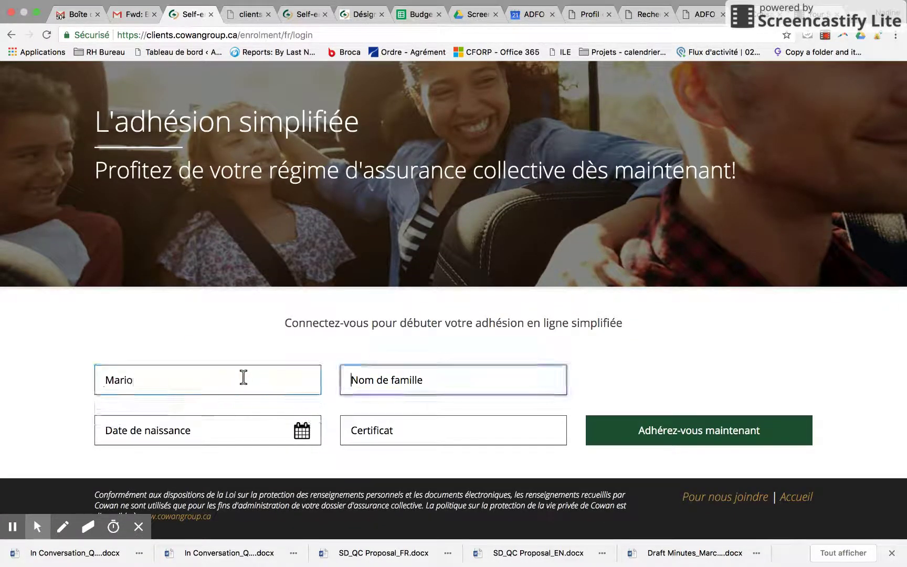
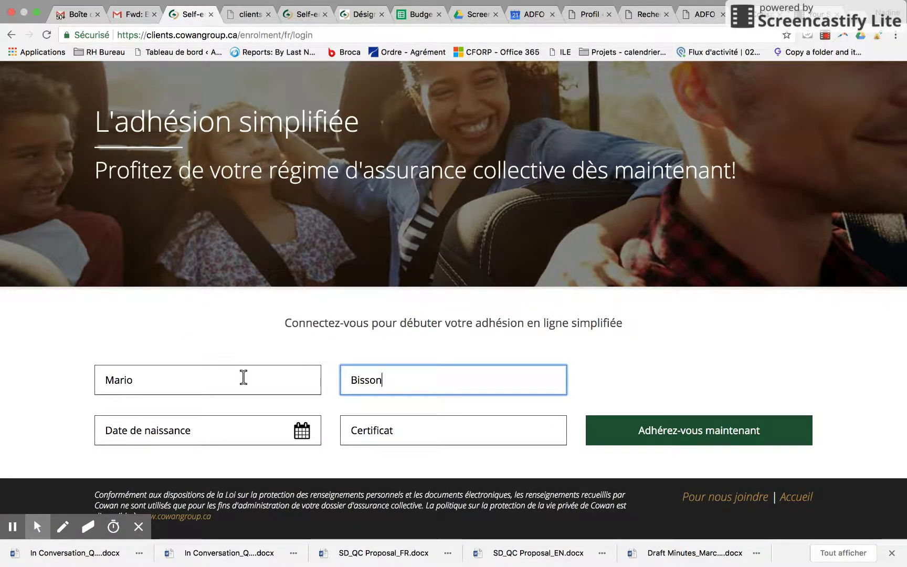
{"action": "key", "text": "Tab"}
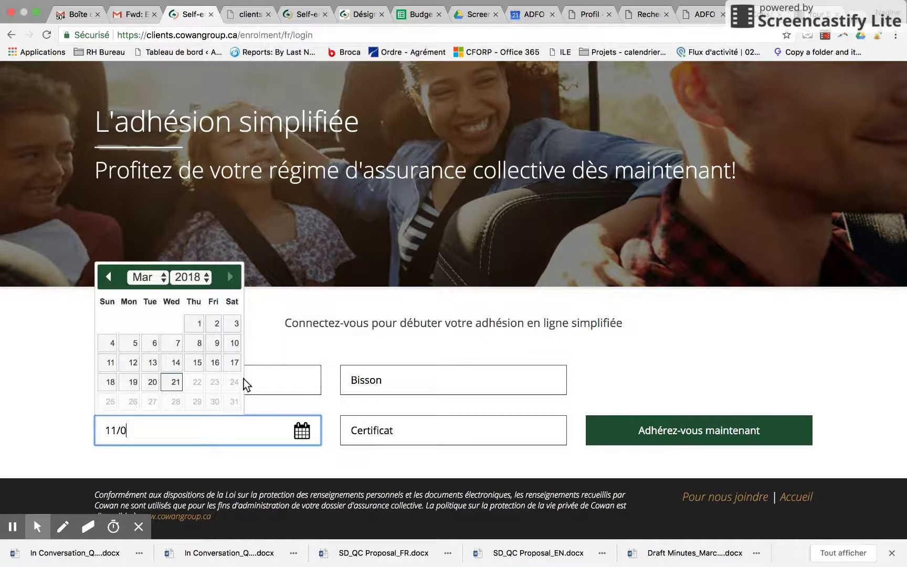
{"action": "key", "text": "Tab"}
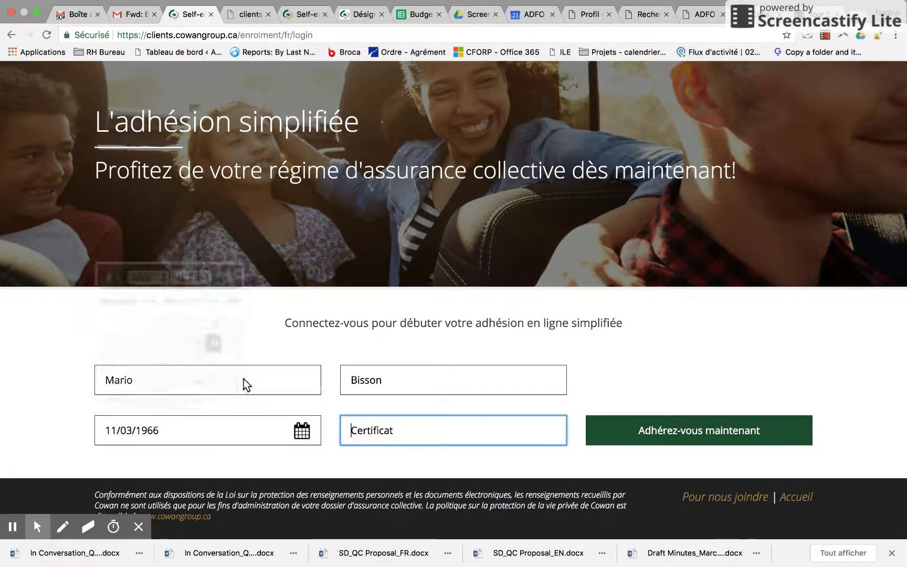
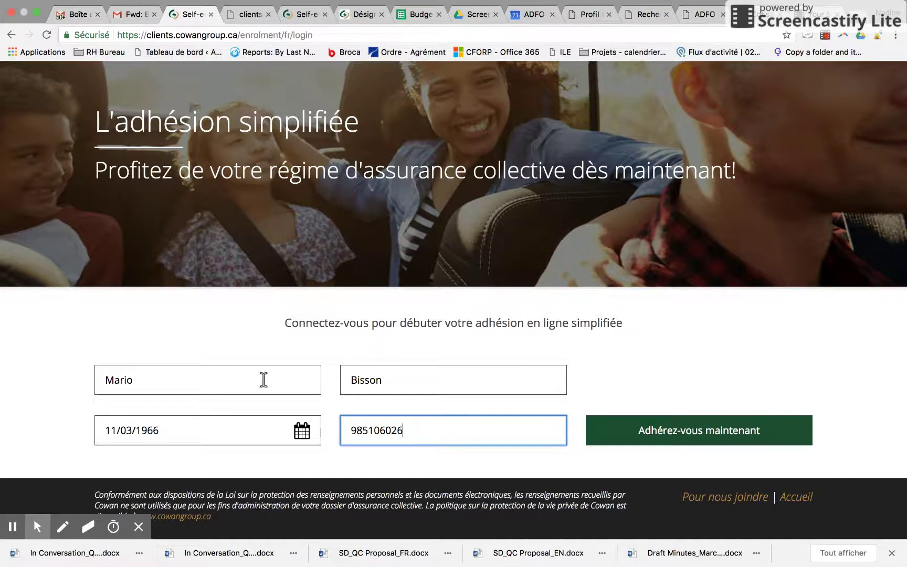
{"action": "left_click", "coordinate": [664, 430]}
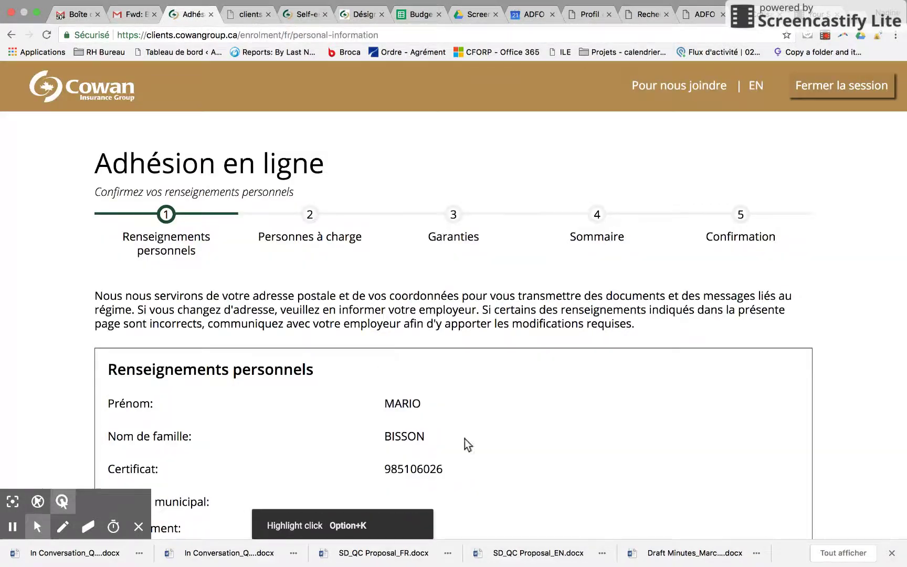
Scroll the Renseignements personnels page down to the prefilled address, phone and e-mail details.
{"action": "scroll", "coordinate": [605, 442], "scroll_direction": "down", "scroll_amount": 4}
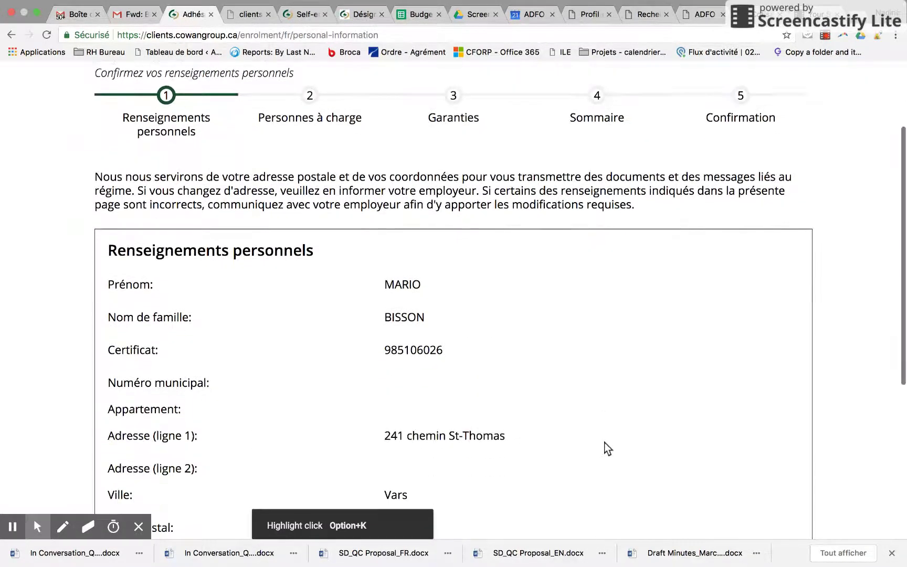
{"action": "scroll", "coordinate": [605, 442], "scroll_direction": "down", "scroll_amount": 3}
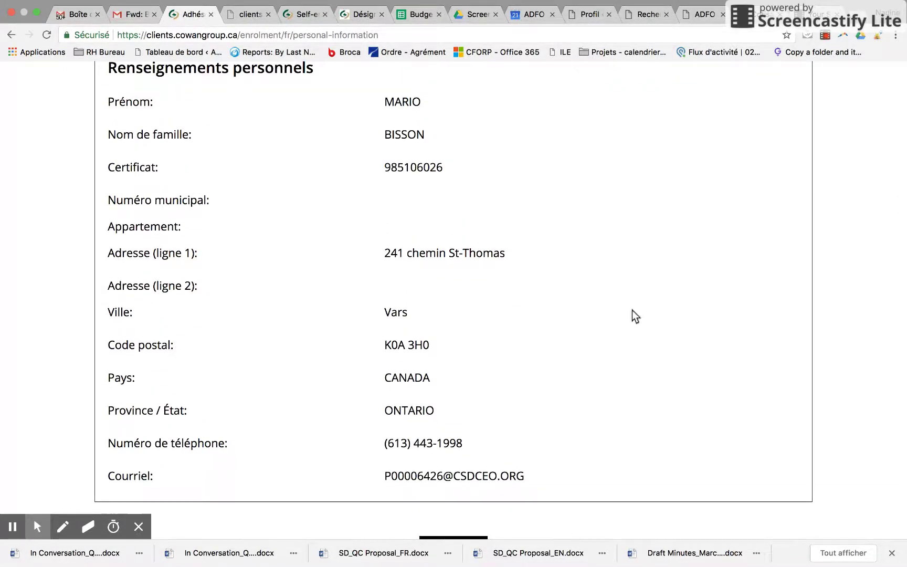
{"action": "scroll", "coordinate": [572, 457], "scroll_direction": "down", "scroll_amount": 2}
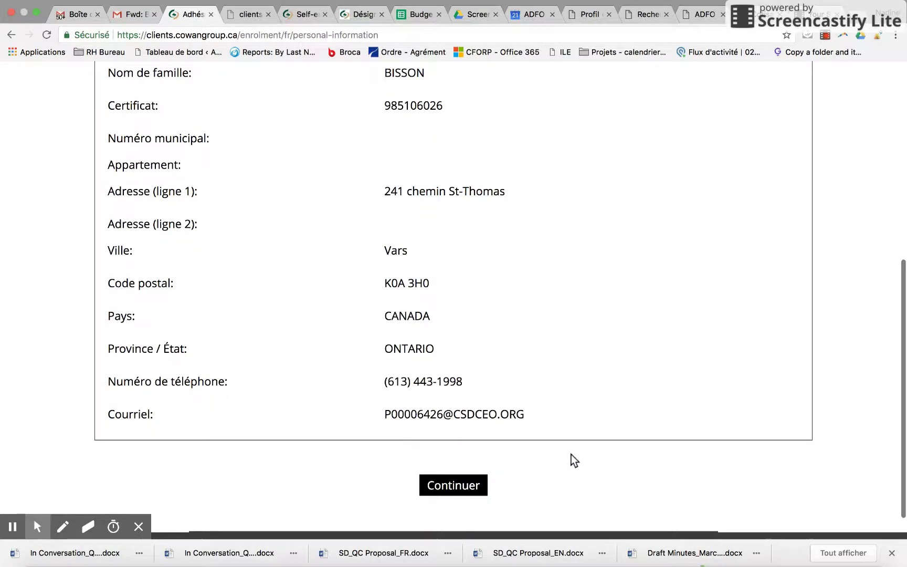
Continue past step 1, confirm the Personnes à charge list, and mark the over-age child 'ni étudiant à temps plein ni handicapé'.
{"action": "left_click", "coordinate": [454, 464]}
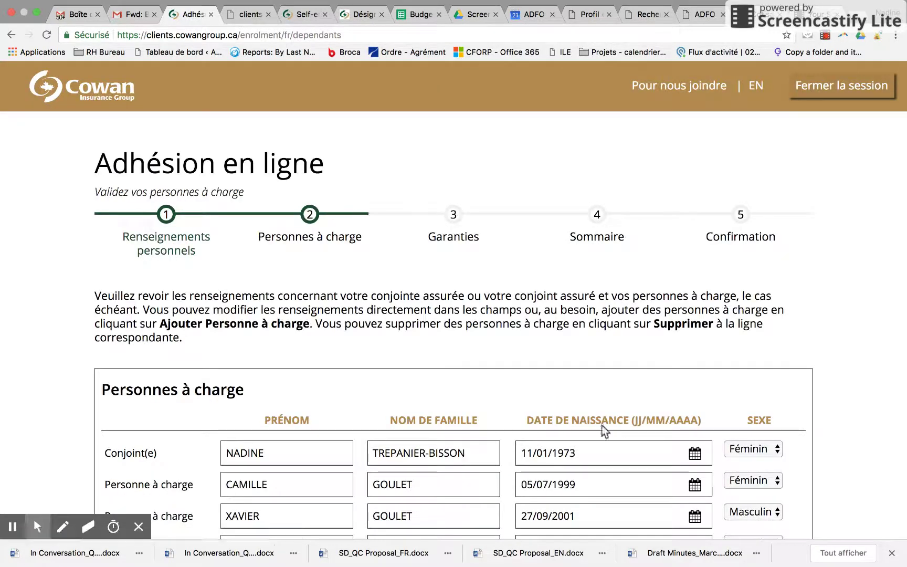
{"action": "scroll", "coordinate": [620, 422], "scroll_direction": "down", "scroll_amount": 2}
{"action": "scroll", "coordinate": [620, 422], "scroll_direction": "down", "scroll_amount": 2}
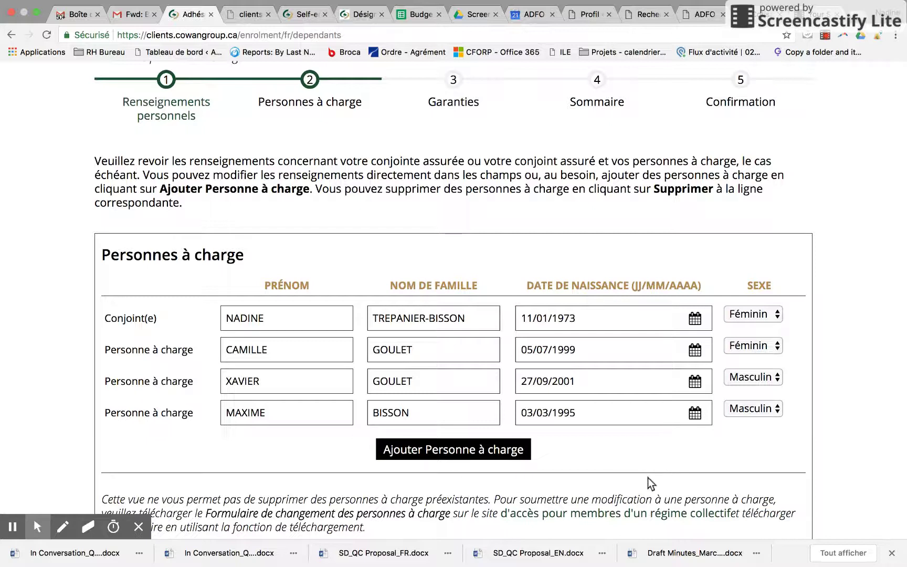
{"action": "scroll", "coordinate": [650, 480], "scroll_direction": "down", "scroll_amount": 2}
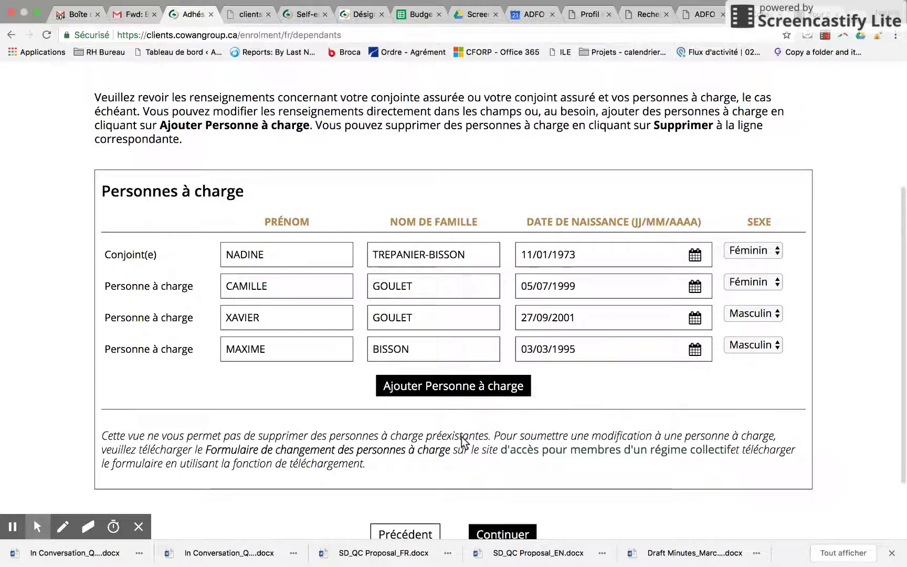
{"action": "scroll", "coordinate": [462, 437], "scroll_direction": "down", "scroll_amount": 3}
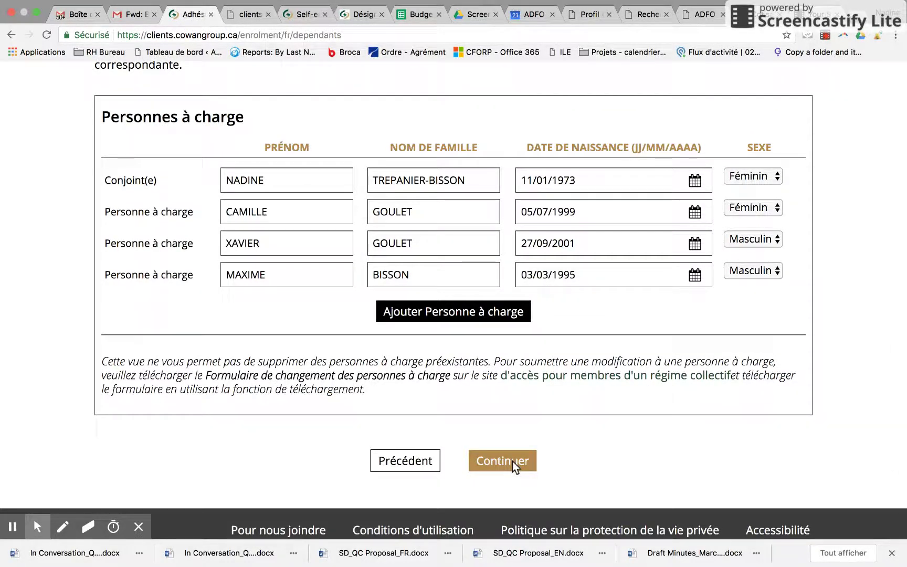
{"action": "left_click", "coordinate": [513, 462]}
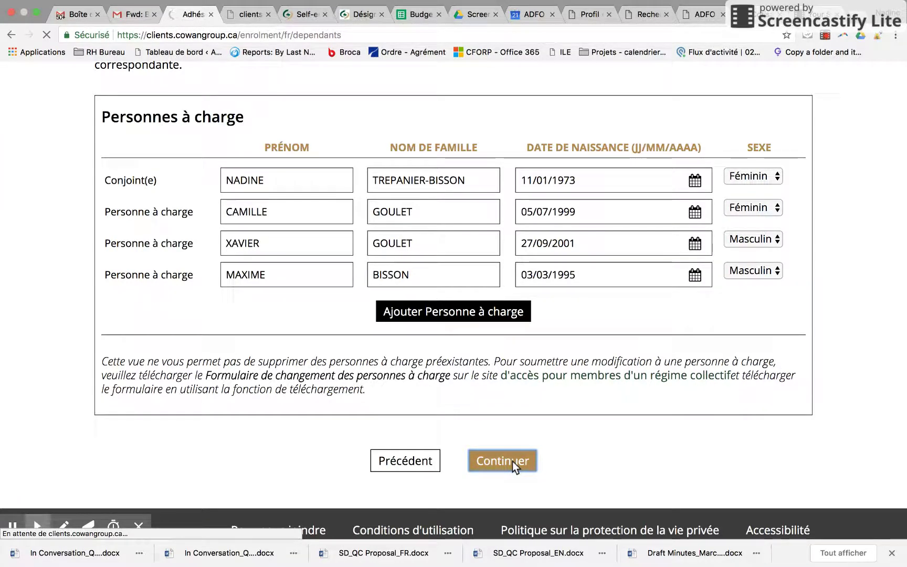
{"action": "scroll", "coordinate": [603, 434], "scroll_direction": "down", "scroll_amount": 3}
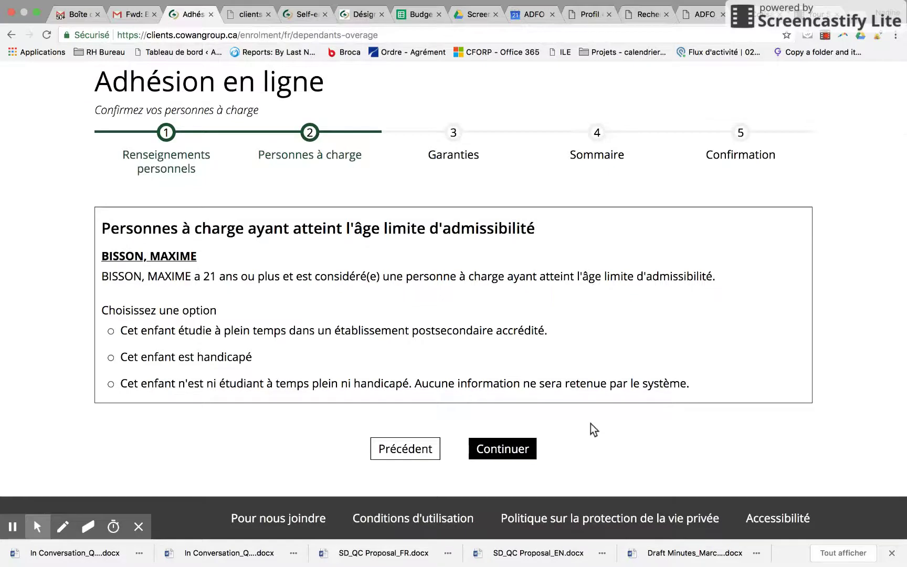
{"action": "left_click", "coordinate": [110, 384]}
Confirm the dependant choice, accept the four Garanties coverages, and scroll down to the beneficiary user agreement.
{"action": "left_click", "coordinate": [502, 450]}
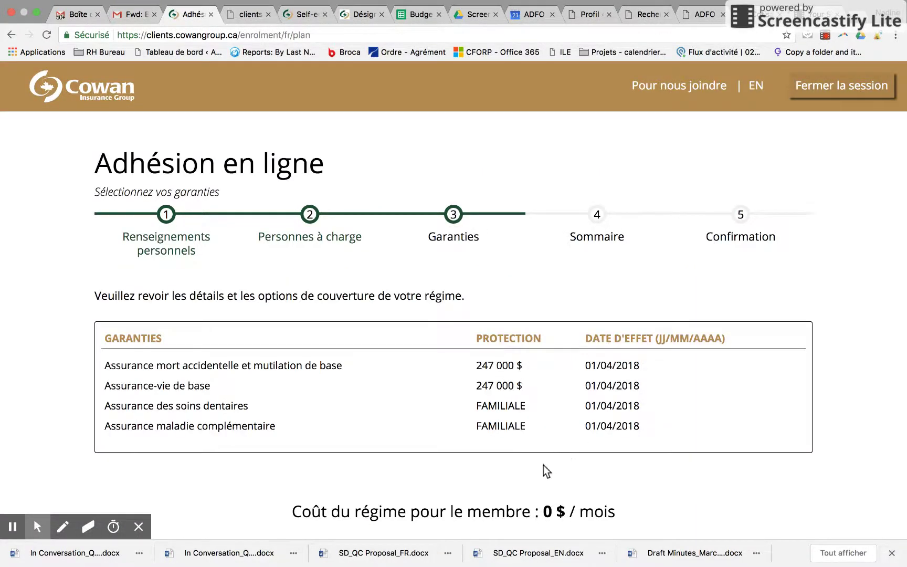
{"action": "scroll", "coordinate": [543, 465], "scroll_direction": "down", "scroll_amount": 2}
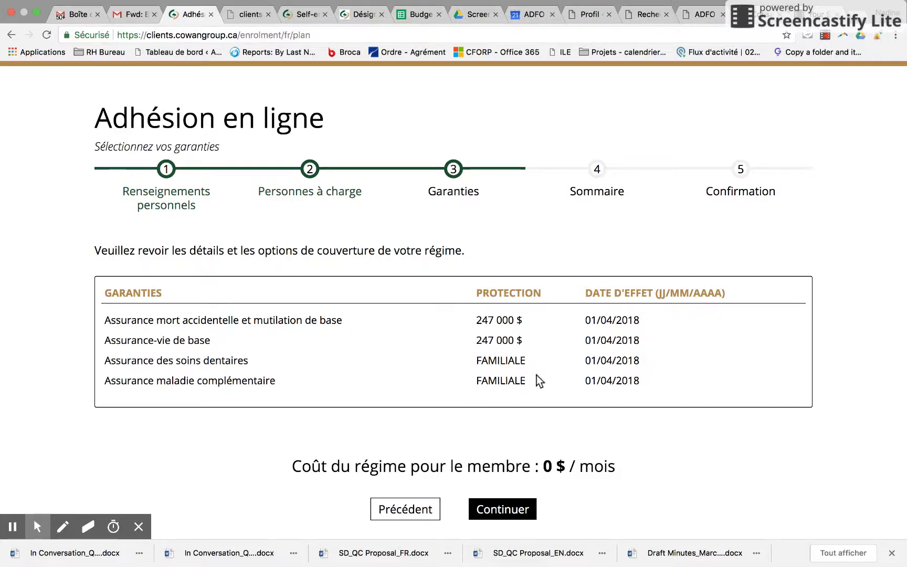
{"action": "scroll", "coordinate": [536, 375], "scroll_direction": "down", "scroll_amount": 2}
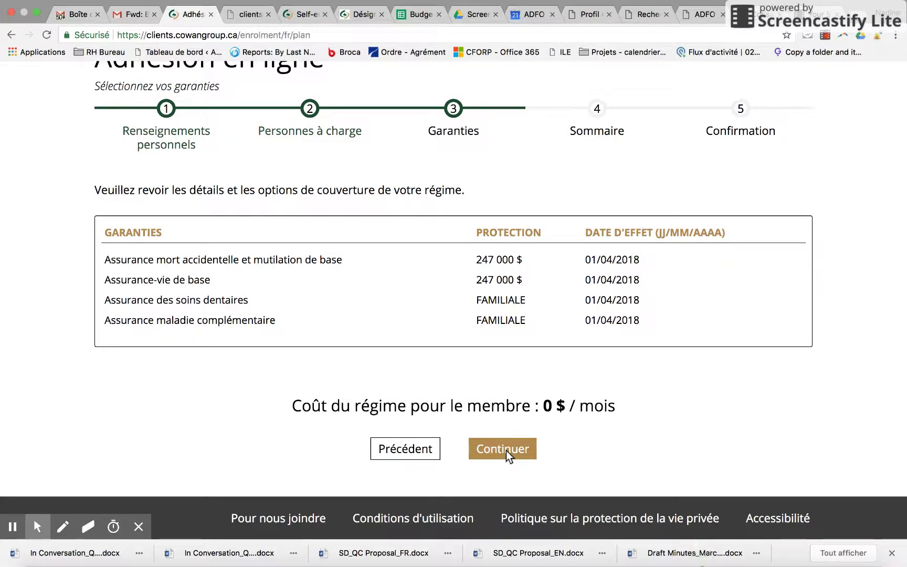
{"action": "left_click", "coordinate": [506, 451]}
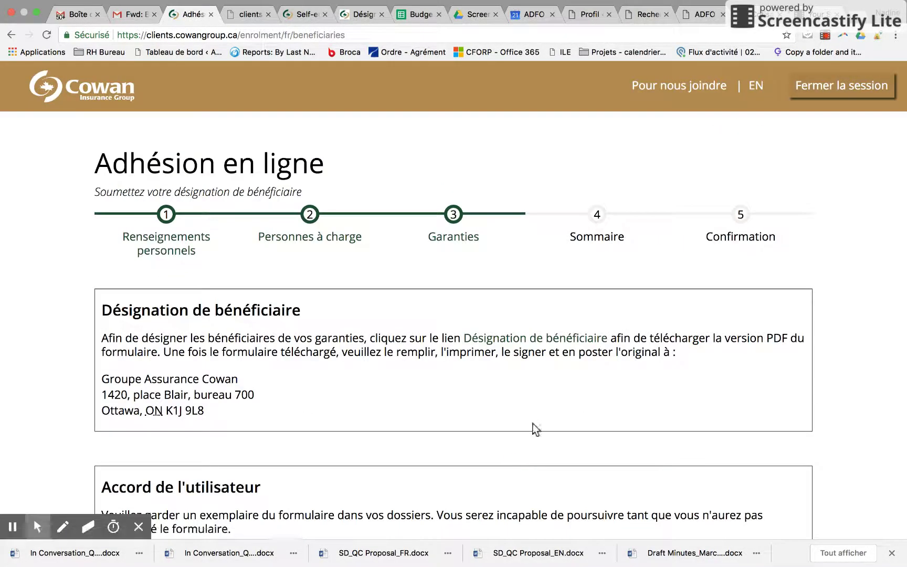
{"action": "scroll", "coordinate": [556, 411], "scroll_direction": "down", "scroll_amount": 5}
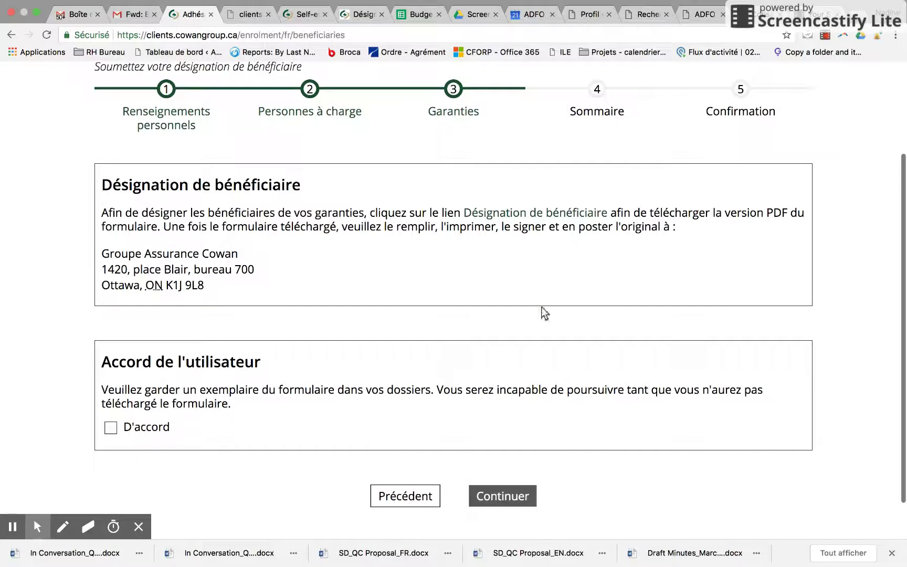
Open the 'Désignation de bénéficiare assurance vie.pdf' form in a new tab and scroll to page 3.
{"action": "left_click", "coordinate": [546, 213]}
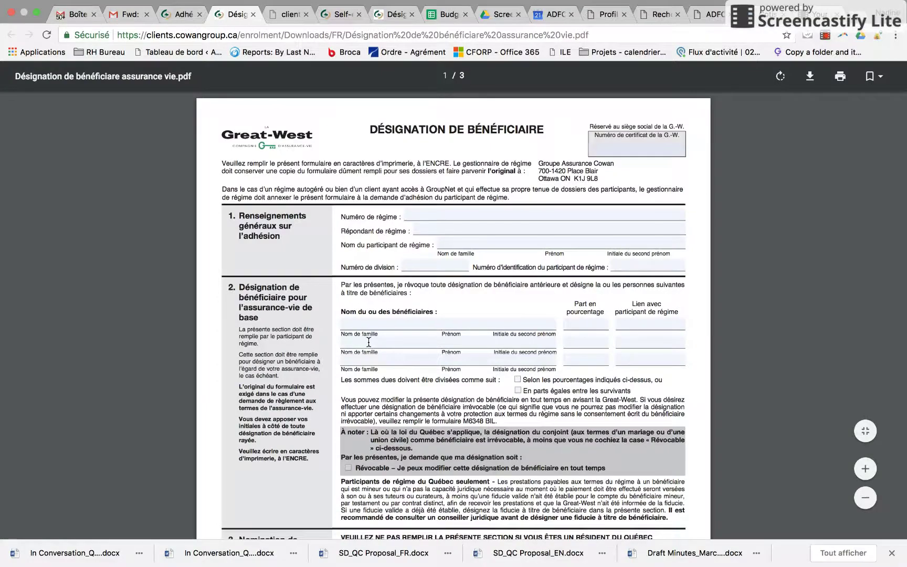
{"action": "scroll", "coordinate": [367, 326], "scroll_direction": "down", "scroll_amount": 6}
{"action": "scroll", "coordinate": [369, 343], "scroll_direction": "down", "scroll_amount": 7}
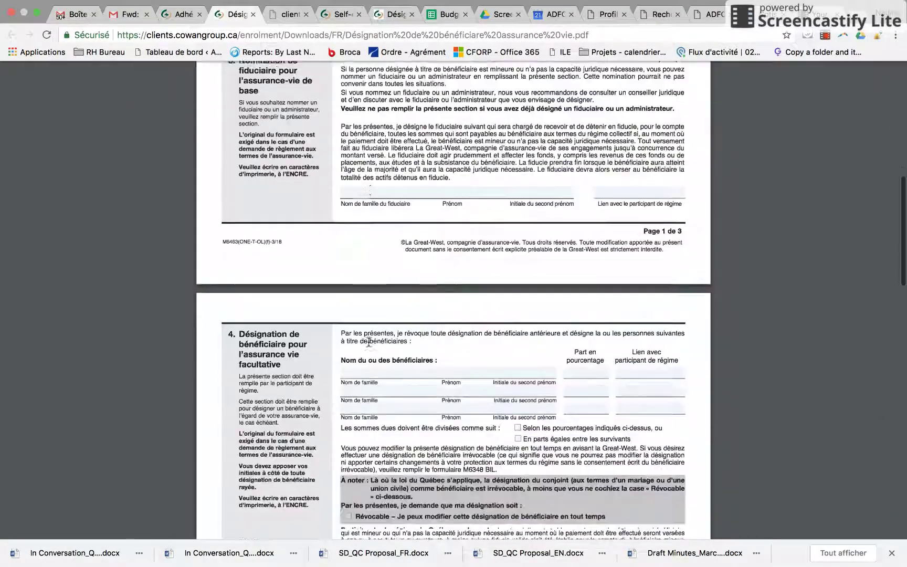
{"action": "scroll", "coordinate": [369, 342], "scroll_direction": "down", "scroll_amount": 10}
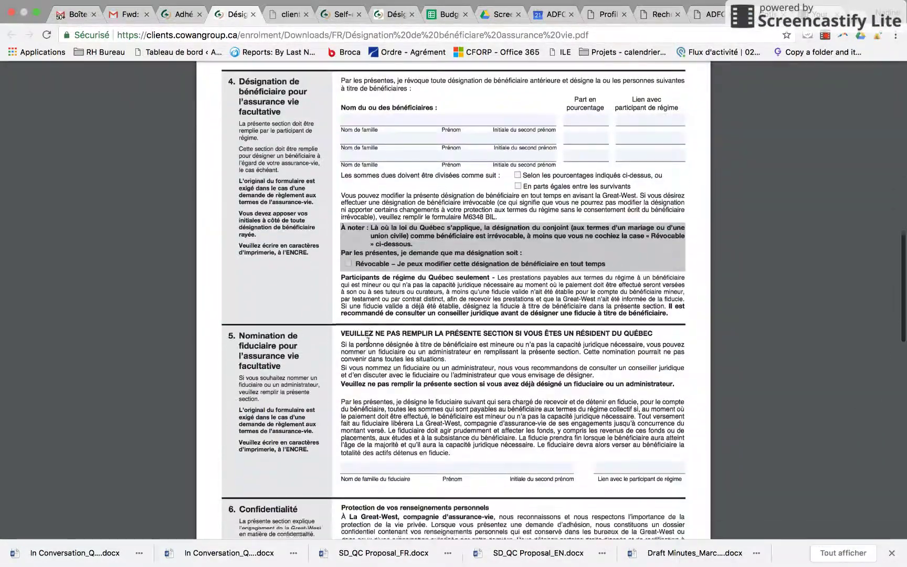
{"action": "scroll", "coordinate": [368, 342], "scroll_direction": "down", "scroll_amount": 8}
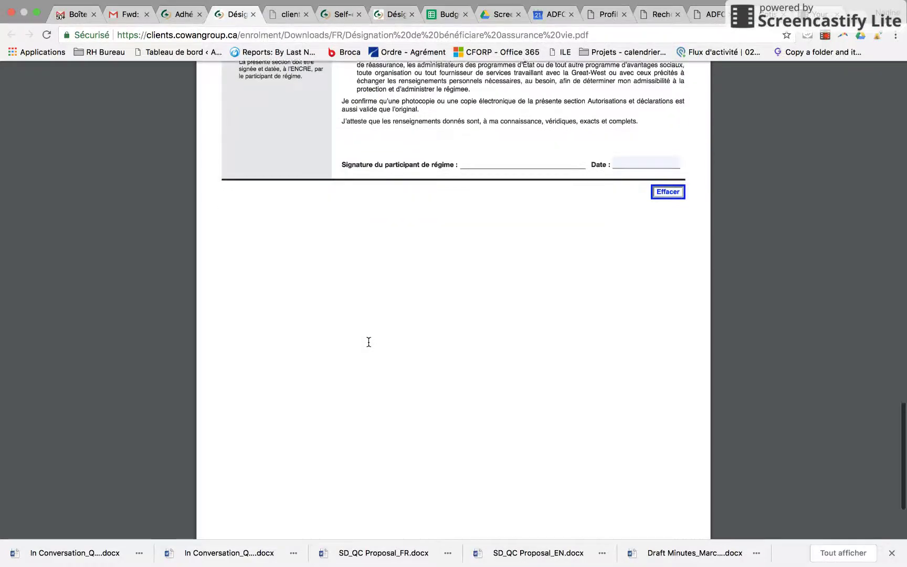
{"action": "scroll", "coordinate": [369, 342], "scroll_direction": "down", "scroll_amount": 2}
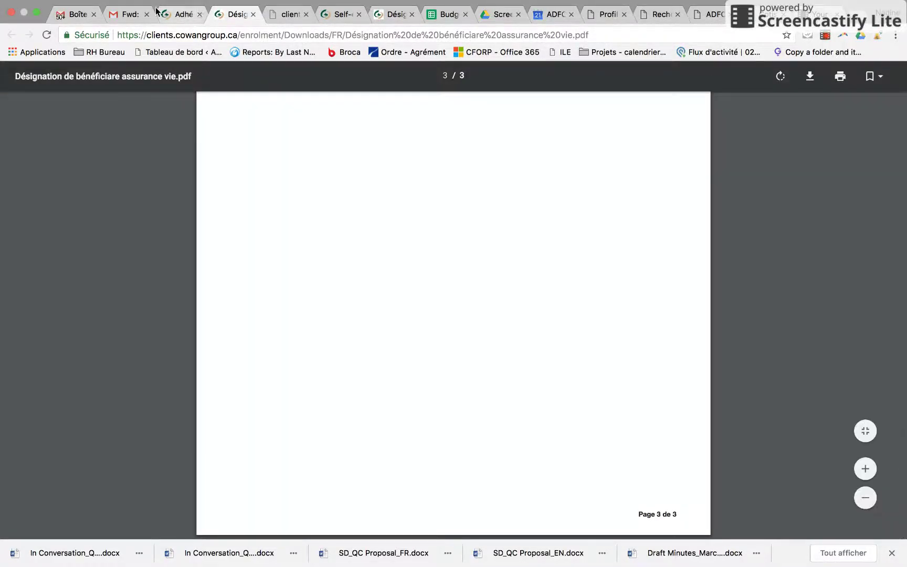
Back on the enrolment tab, tick D'accord for the beneficiary form and continue to the Sommaire.
{"action": "left_click", "coordinate": [180, 14]}
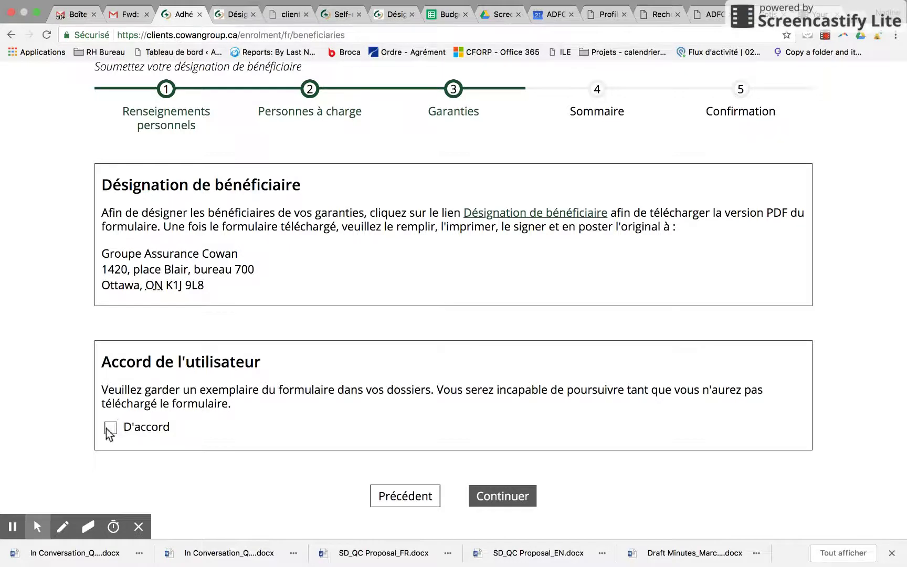
{"action": "left_click_drag", "start_coordinate": [206, 327], "coordinate": [106, 258]}
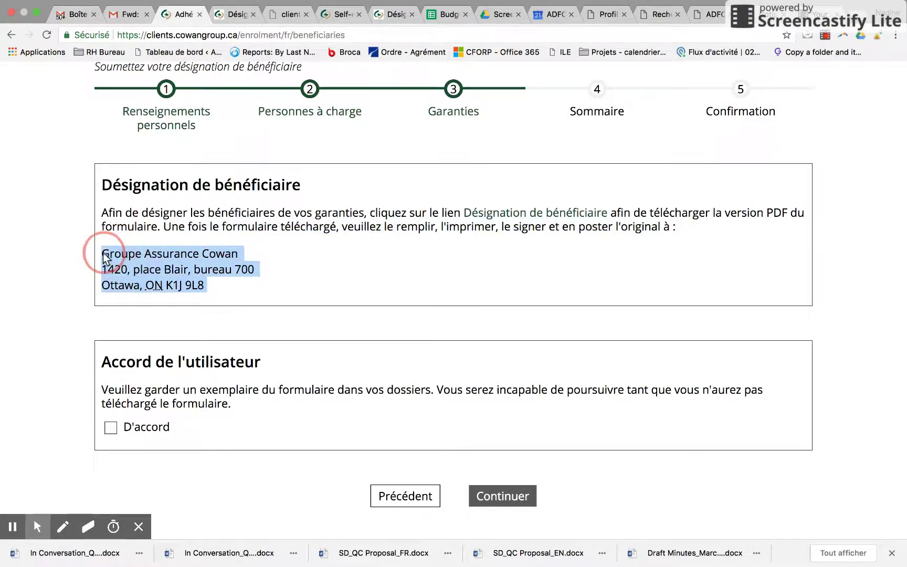
{"action": "left_click", "coordinate": [110, 427]}
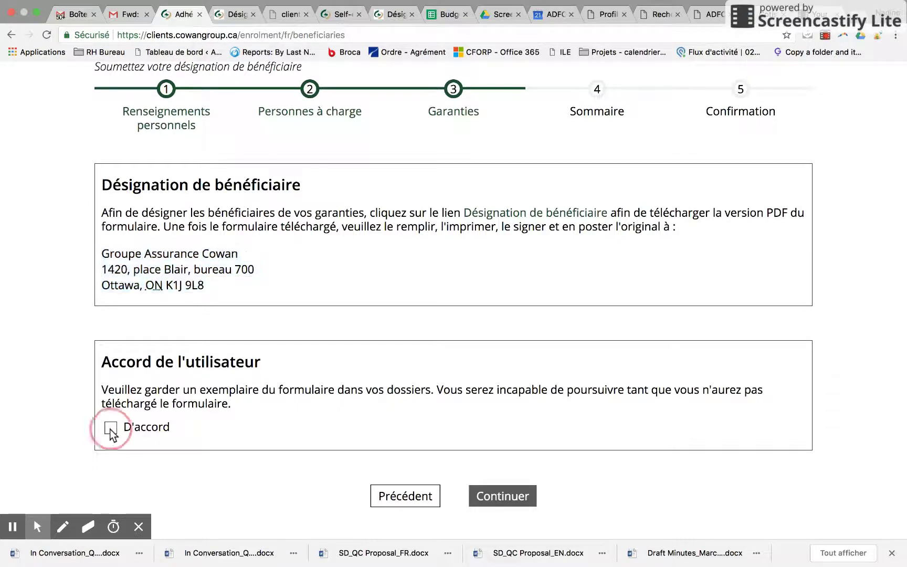
{"action": "left_click", "coordinate": [507, 494]}
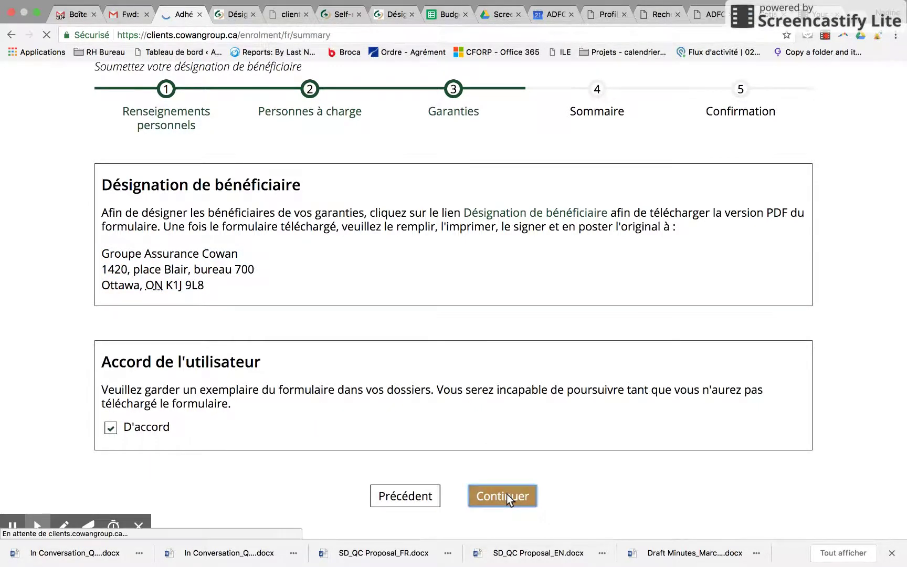
Review the Sommaire dependants and four 0 $ coverages down to the Conditions d'utilisation section.
{"action": "scroll", "coordinate": [733, 428], "scroll_direction": "down", "scroll_amount": 5}
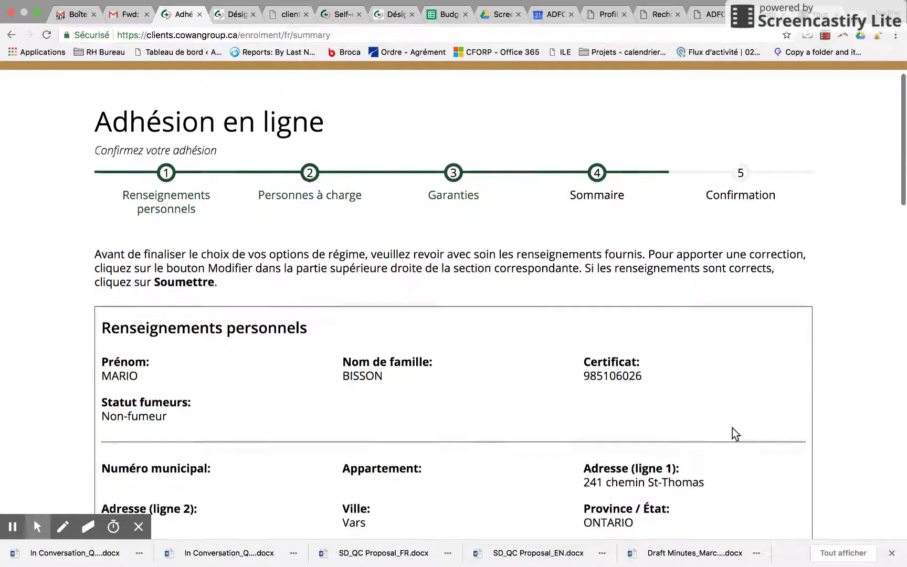
{"action": "scroll", "coordinate": [732, 428], "scroll_direction": "down", "scroll_amount": 4}
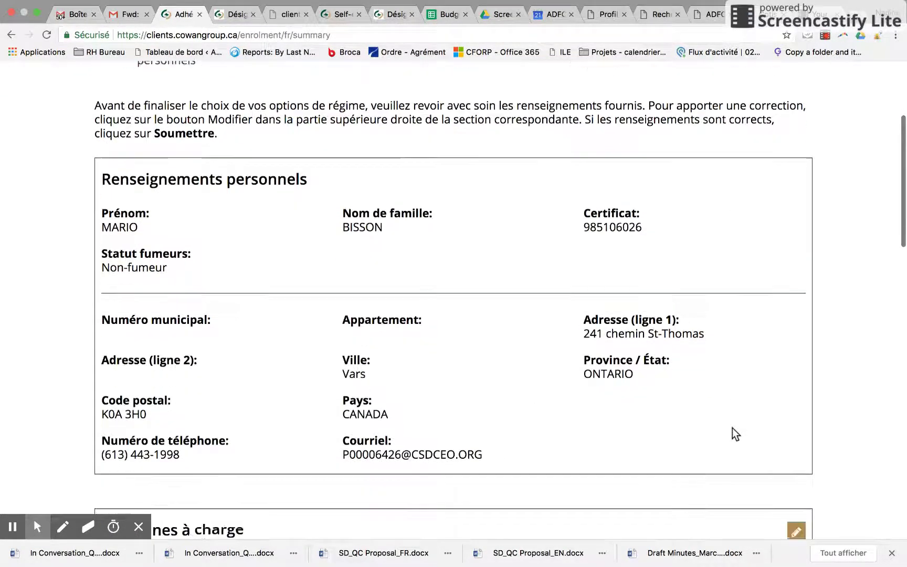
{"action": "scroll", "coordinate": [732, 428], "scroll_direction": "down", "scroll_amount": 1}
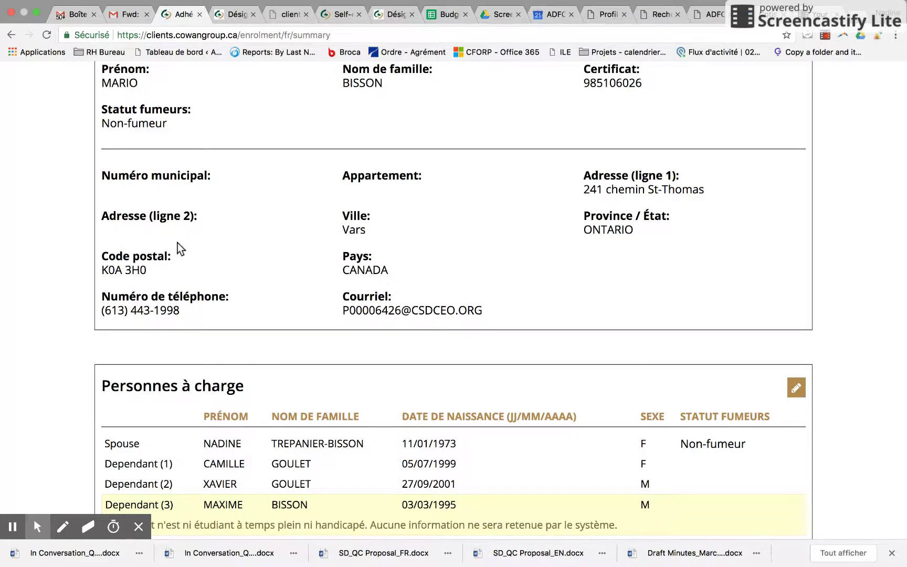
{"action": "scroll", "coordinate": [623, 301], "scroll_direction": "down", "scroll_amount": 3}
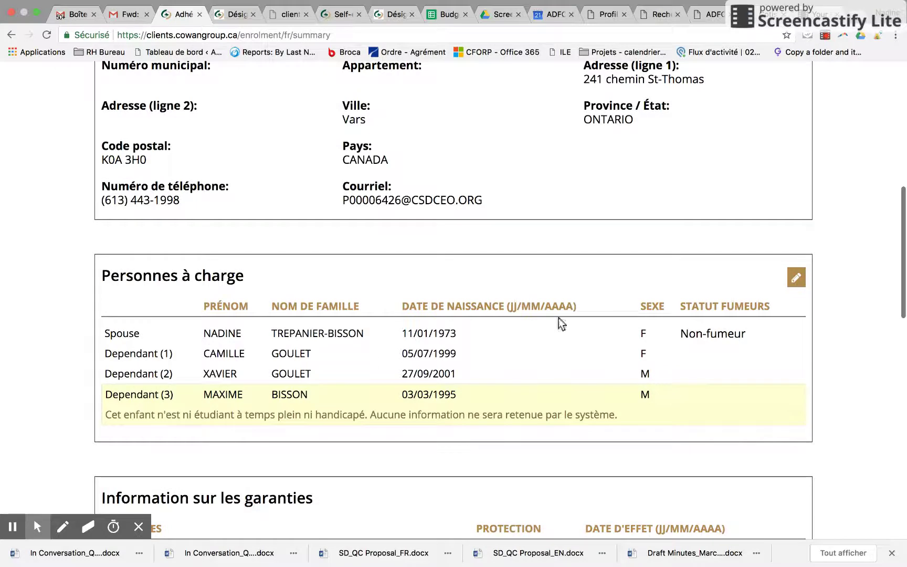
{"action": "scroll", "coordinate": [565, 361], "scroll_direction": "down", "scroll_amount": 1}
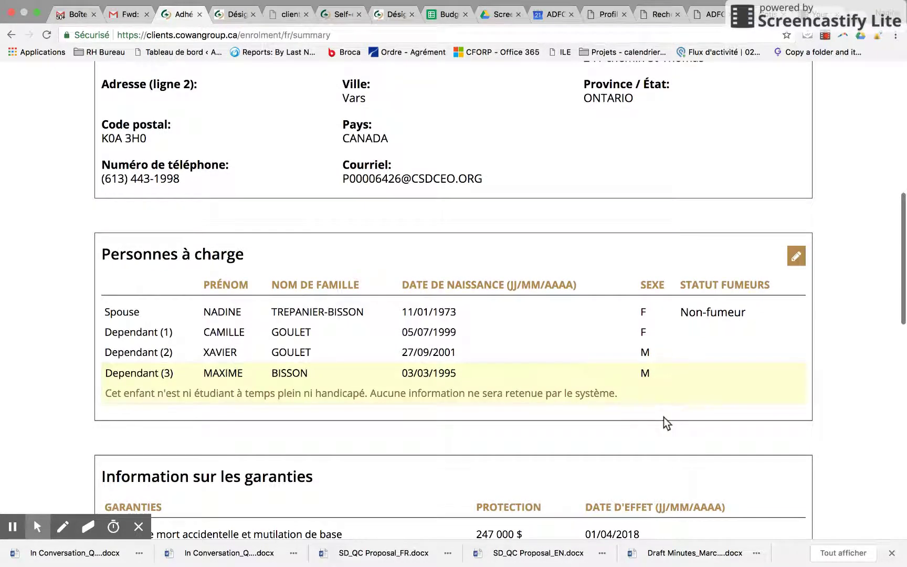
{"action": "scroll", "coordinate": [663, 417], "scroll_direction": "down", "scroll_amount": 1}
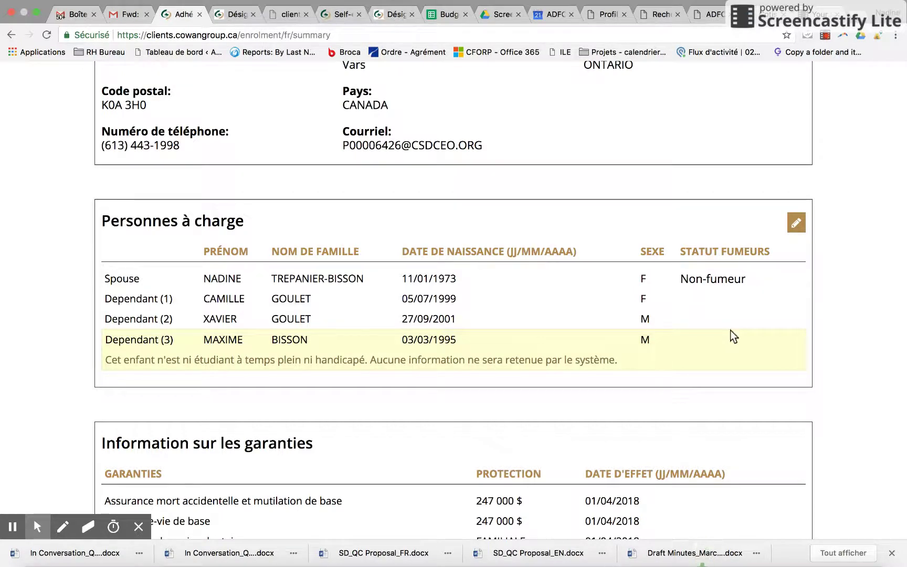
{"action": "scroll", "coordinate": [733, 336], "scroll_direction": "down", "scroll_amount": 1}
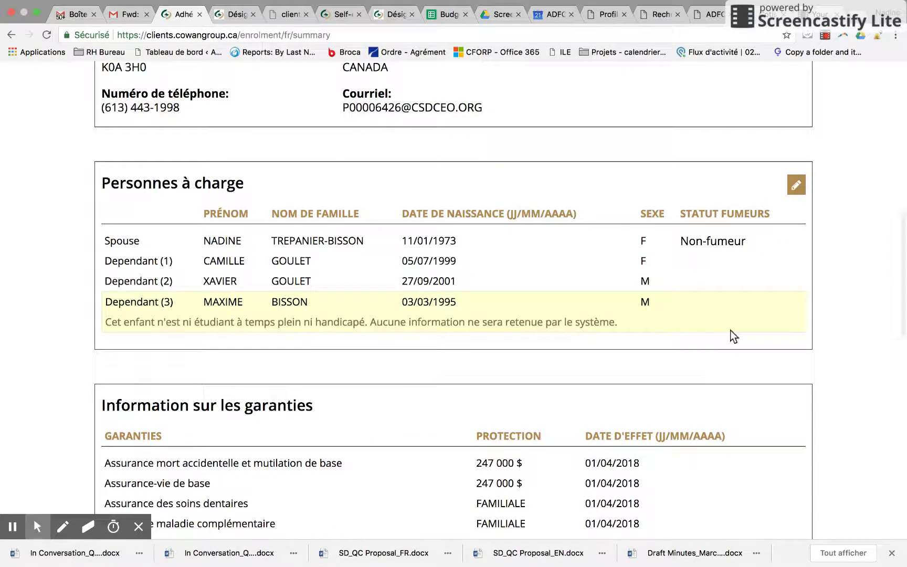
{"action": "scroll", "coordinate": [734, 336], "scroll_direction": "down", "scroll_amount": 2}
{"action": "scroll", "coordinate": [733, 336], "scroll_direction": "down", "scroll_amount": 2}
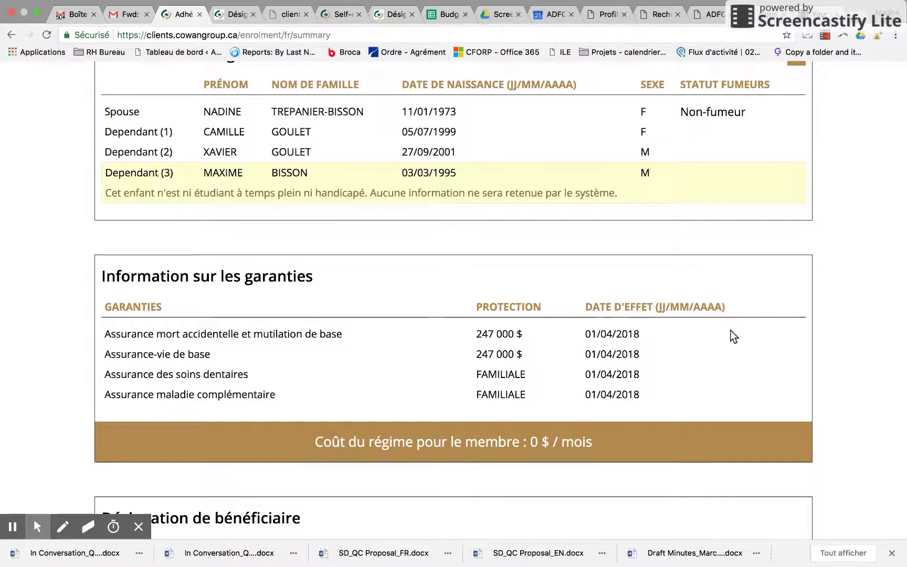
{"action": "scroll", "coordinate": [730, 331], "scroll_direction": "down", "scroll_amount": 2}
{"action": "scroll", "coordinate": [733, 336], "scroll_direction": "down", "scroll_amount": 1}
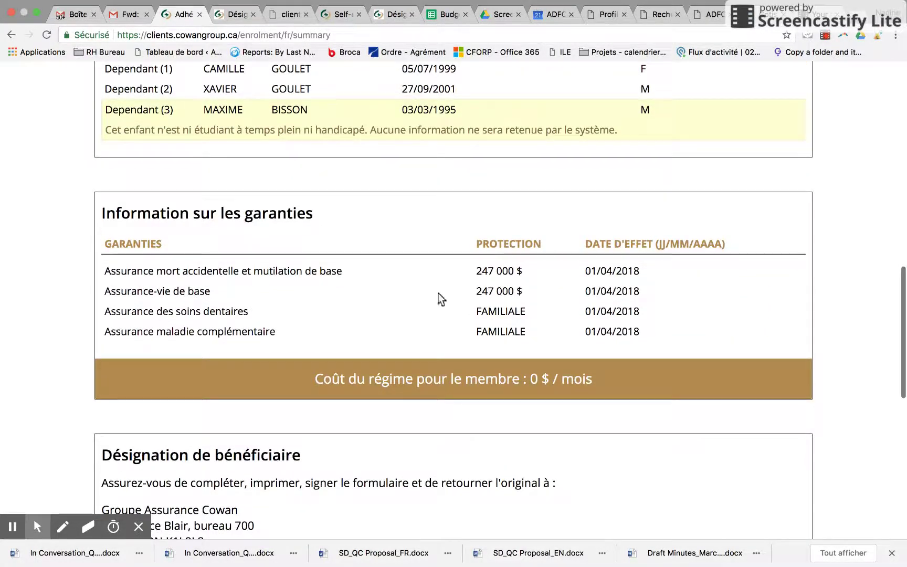
{"action": "scroll", "coordinate": [712, 354], "scroll_direction": "down", "scroll_amount": 6}
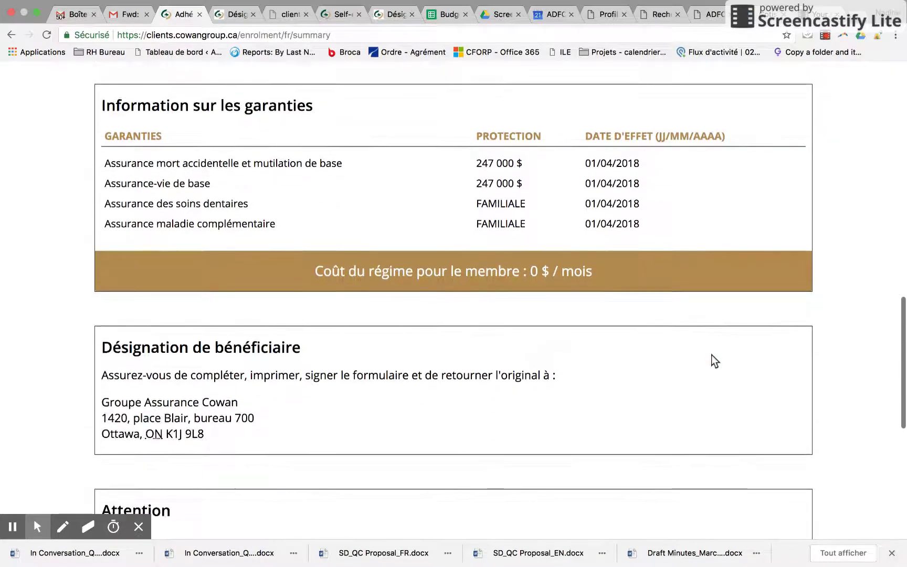
{"action": "scroll", "coordinate": [711, 360], "scroll_direction": "down", "scroll_amount": 1}
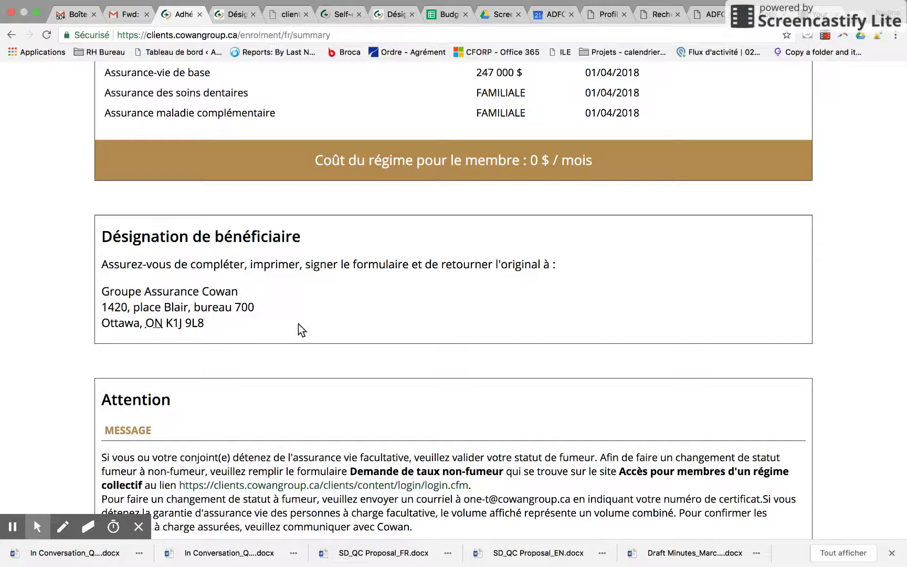
{"action": "scroll", "coordinate": [298, 324], "scroll_direction": "down", "scroll_amount": 5}
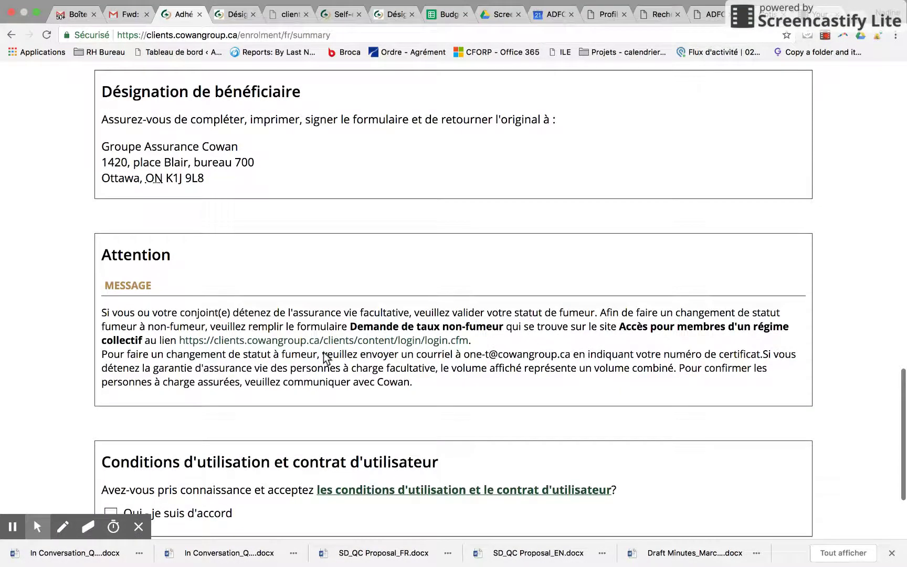
{"action": "scroll", "coordinate": [400, 373], "scroll_direction": "down", "scroll_amount": 5}
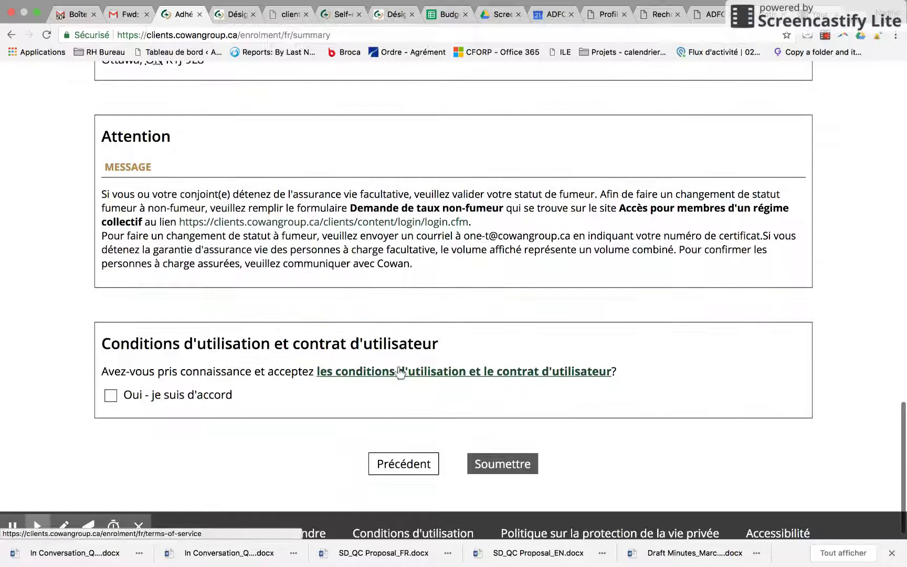
Accept the terms of use and submit the enrolment, which returns the 'Oups..' 500 error code 23595.
{"action": "left_click", "coordinate": [111, 381]}
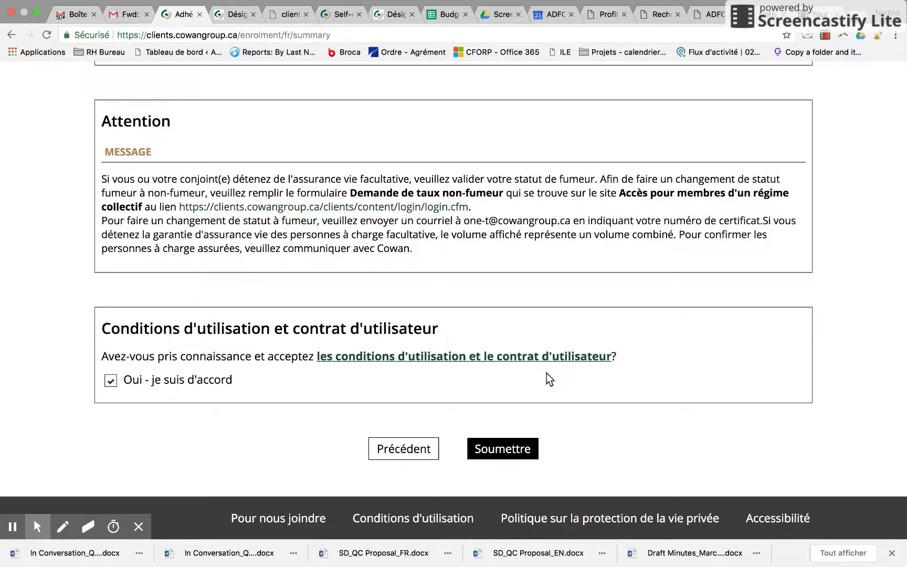
{"action": "left_click", "coordinate": [509, 450]}
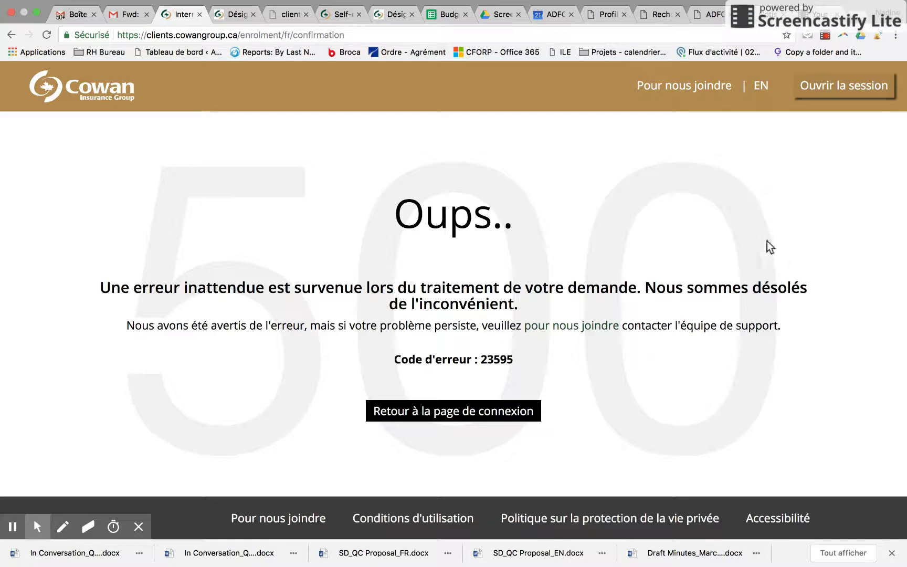
Return to the enrolment login and enter the member's first and last name.
{"action": "left_click", "coordinate": [843, 89]}
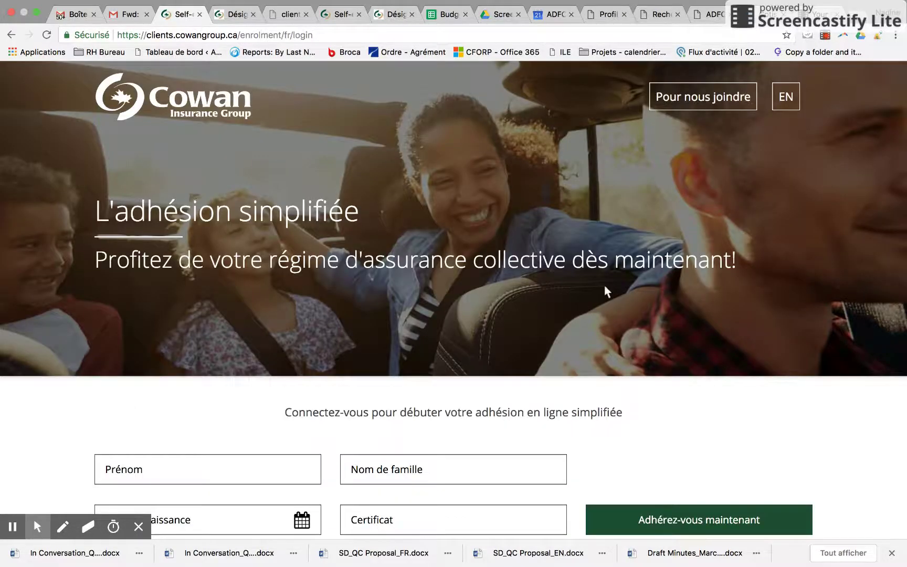
{"action": "scroll", "coordinate": [608, 292], "scroll_direction": "down", "scroll_amount": 2}
{"action": "left_click", "coordinate": [216, 381]}
{"action": "key", "text": "Tab"}
Add the birth date and pasted certificate number, and submit to see 'L'inscription a été soumise'.
{"action": "key", "text": "Tab"}
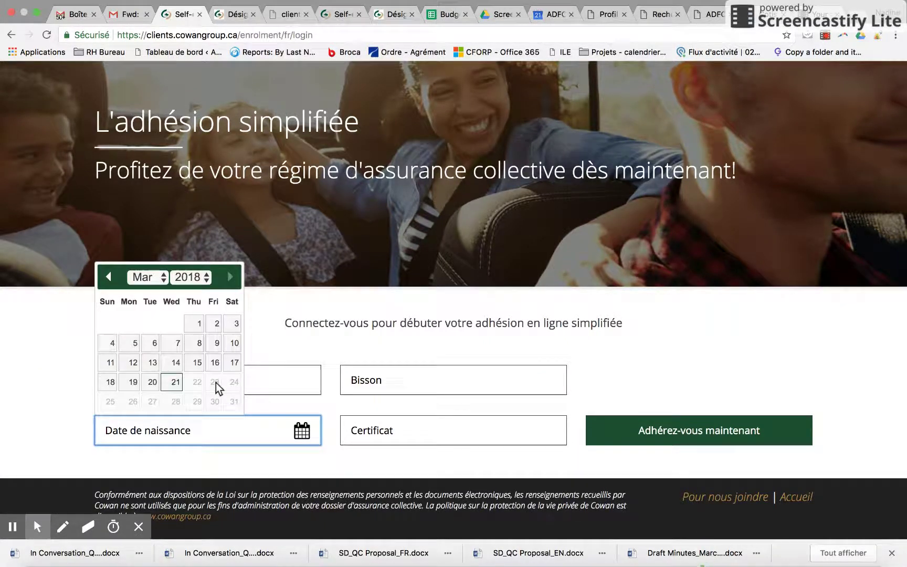
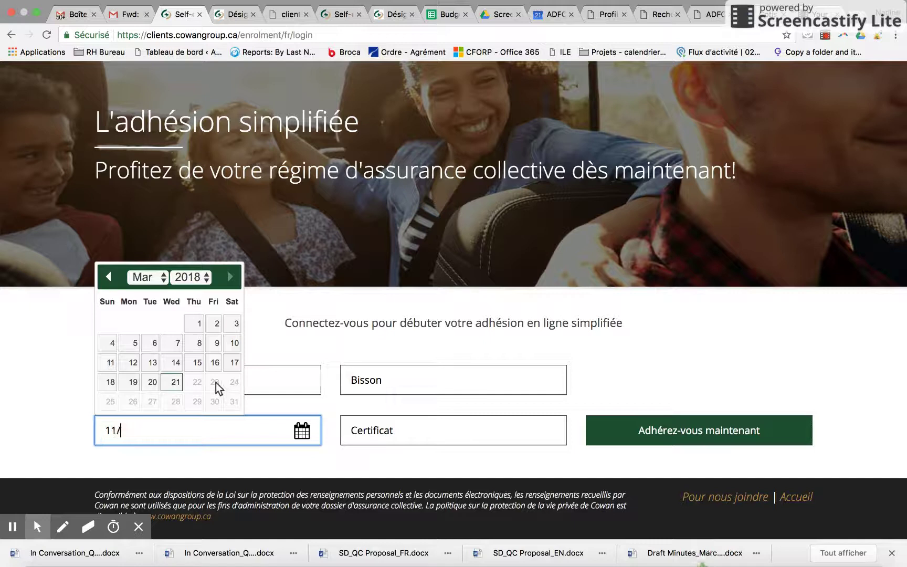
{"action": "key", "text": "Tab"}
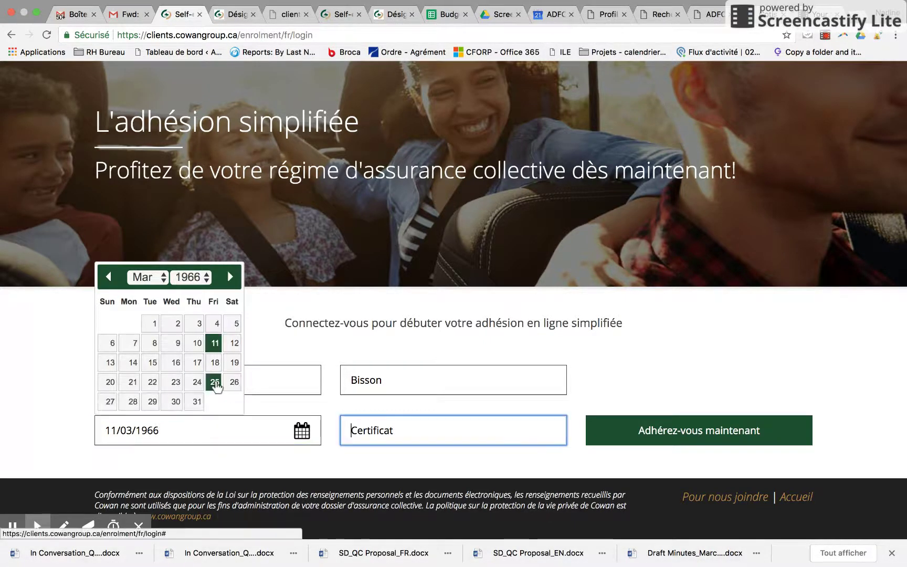
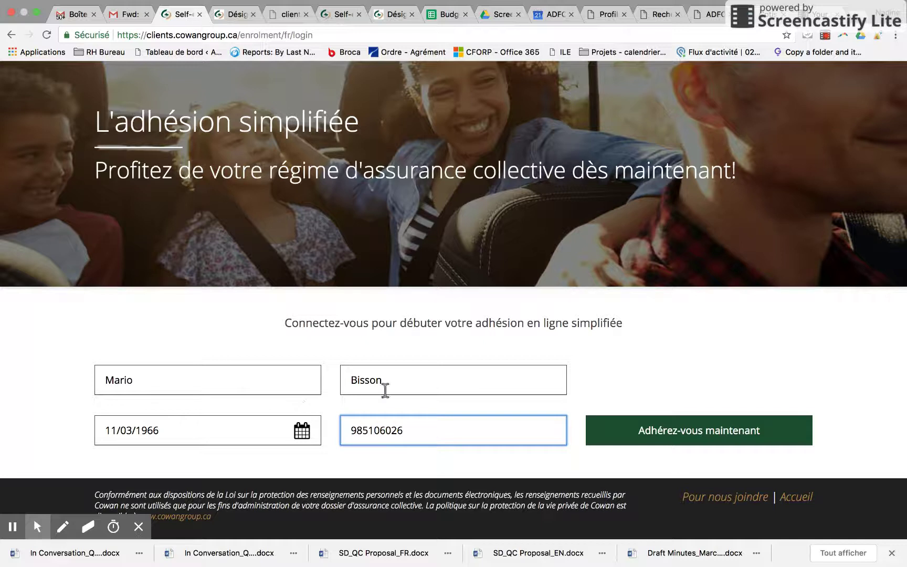
{"action": "left_click", "coordinate": [634, 430]}
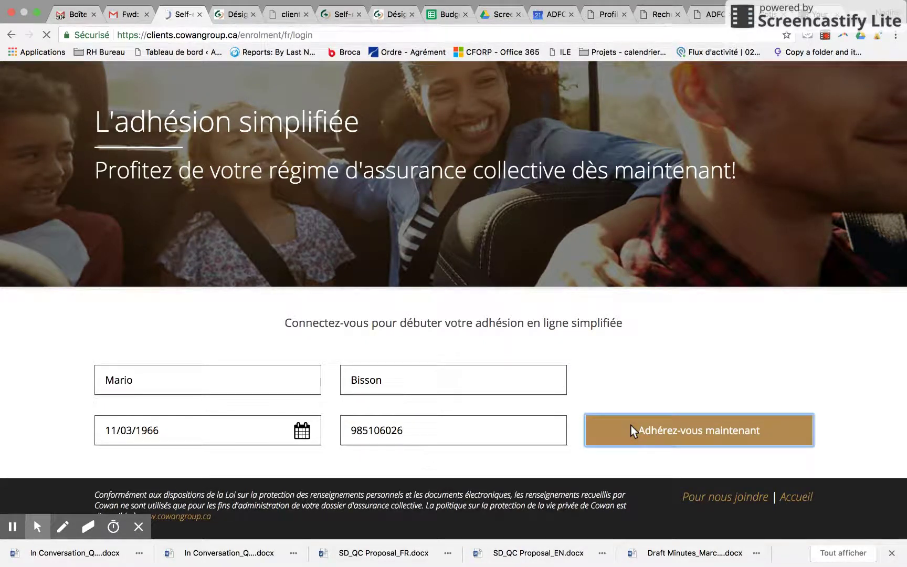
{"action": "scroll", "coordinate": [643, 443], "scroll_direction": "down", "scroll_amount": 2}
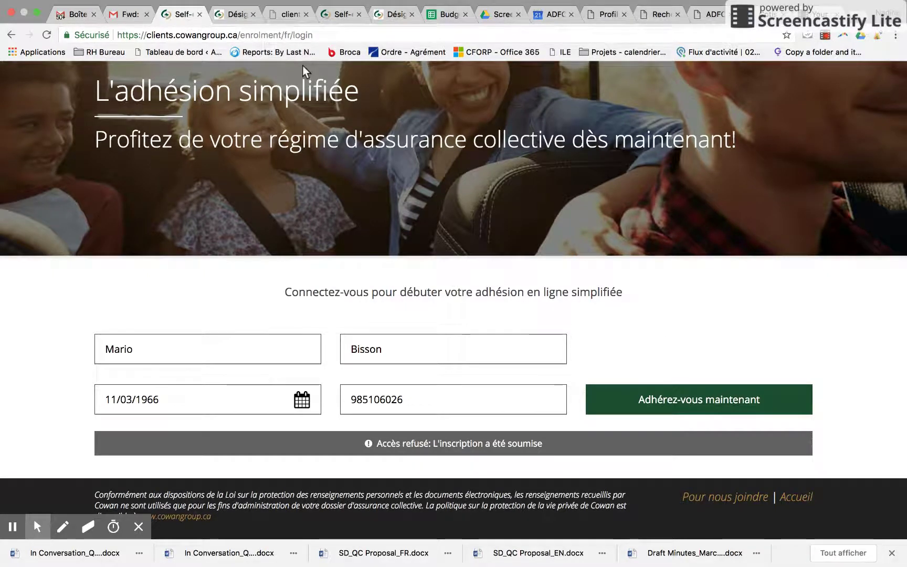
Check the open tabs, then open the Note de bienvenue link in the forwarded Cowan email.
{"action": "left_click", "coordinate": [231, 14]}
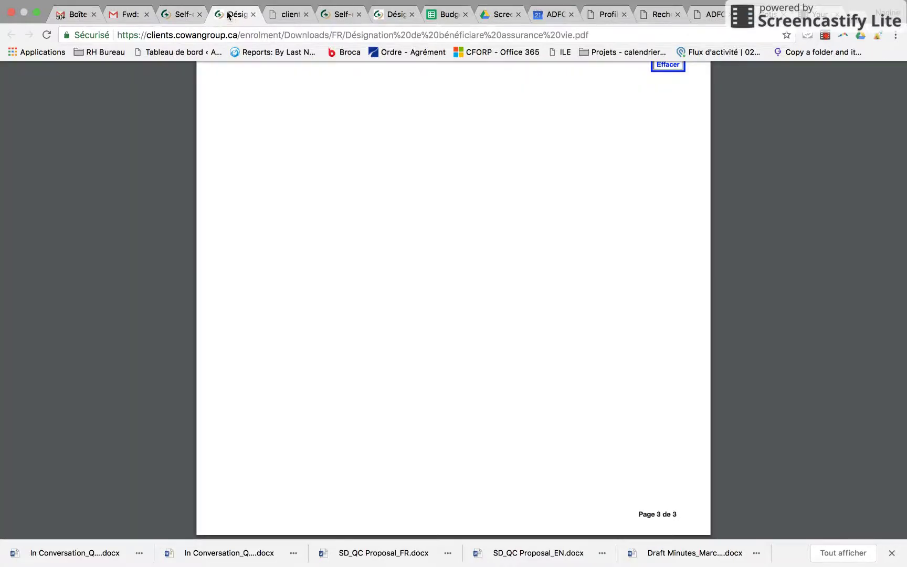
{"action": "left_click", "coordinate": [282, 14]}
{"action": "left_click", "coordinate": [234, 14]}
{"action": "left_click", "coordinate": [174, 20]}
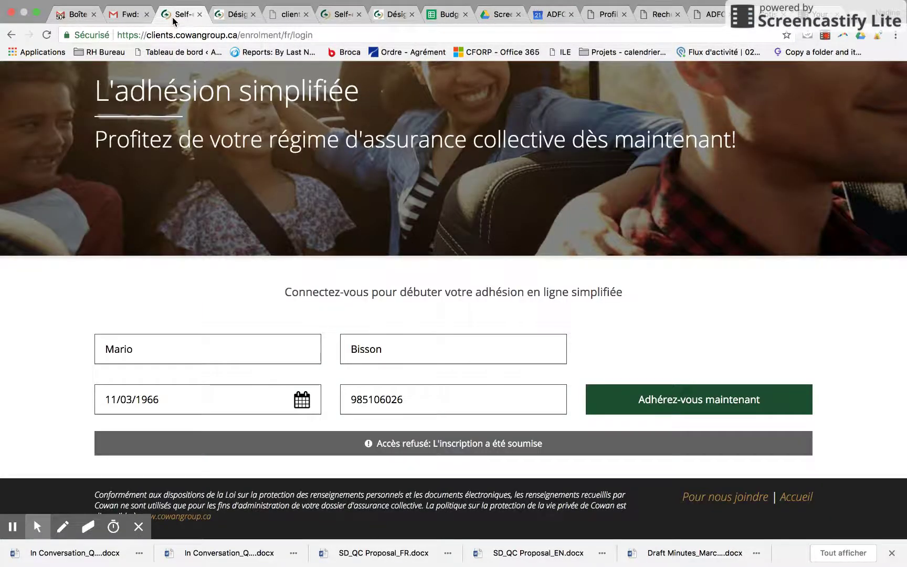
{"action": "left_click", "coordinate": [281, 14]}
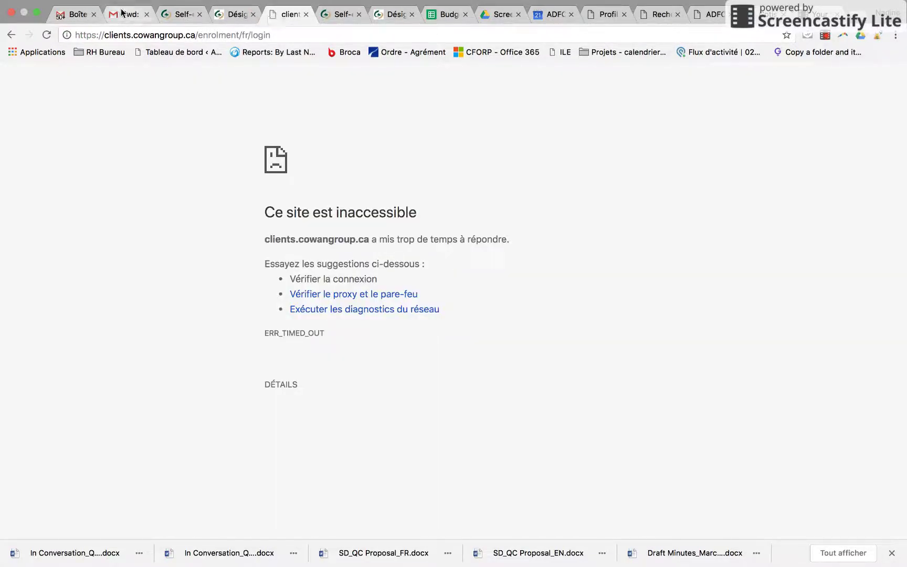
{"action": "left_click", "coordinate": [122, 12]}
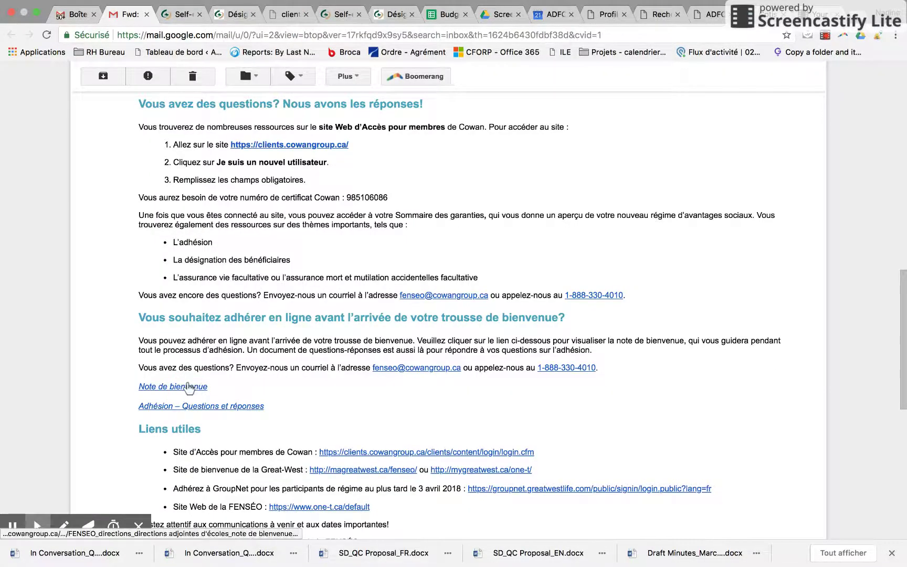
{"action": "left_click", "coordinate": [189, 387]}
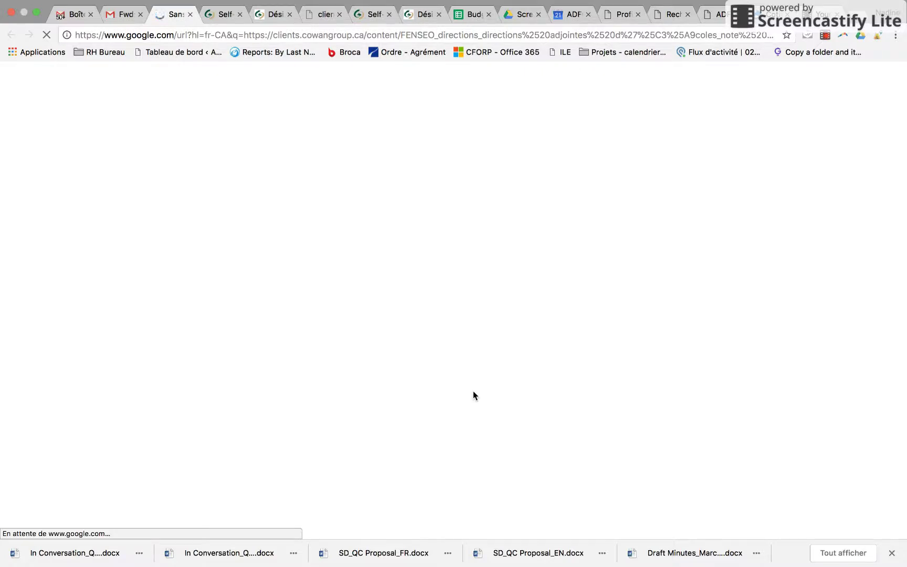
Scroll down the FENSEO welcome-note PDF to read Étapes 2 through 5.
{"action": "scroll", "coordinate": [473, 403], "scroll_direction": "down", "scroll_amount": 6}
{"action": "scroll", "coordinate": [473, 403], "scroll_direction": "down", "scroll_amount": 10}
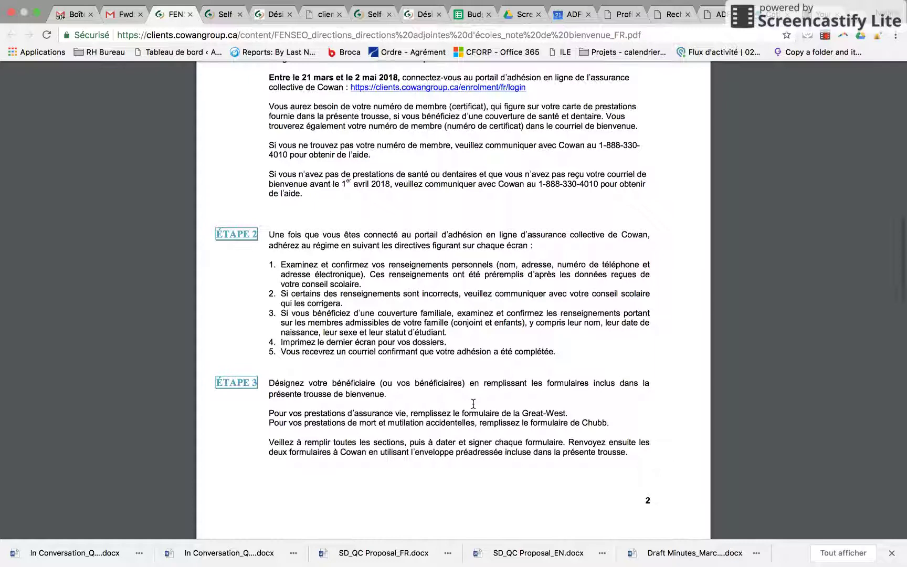
{"action": "scroll", "coordinate": [487, 361], "scroll_direction": "down", "scroll_amount": 1}
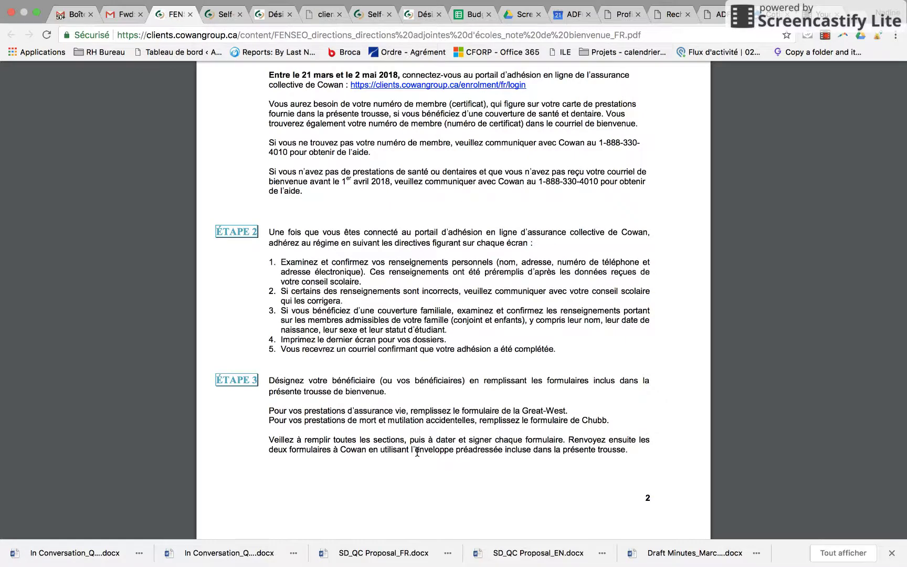
{"action": "scroll", "coordinate": [418, 451], "scroll_direction": "down", "scroll_amount": 10}
{"action": "scroll", "coordinate": [417, 451], "scroll_direction": "down", "scroll_amount": 3}
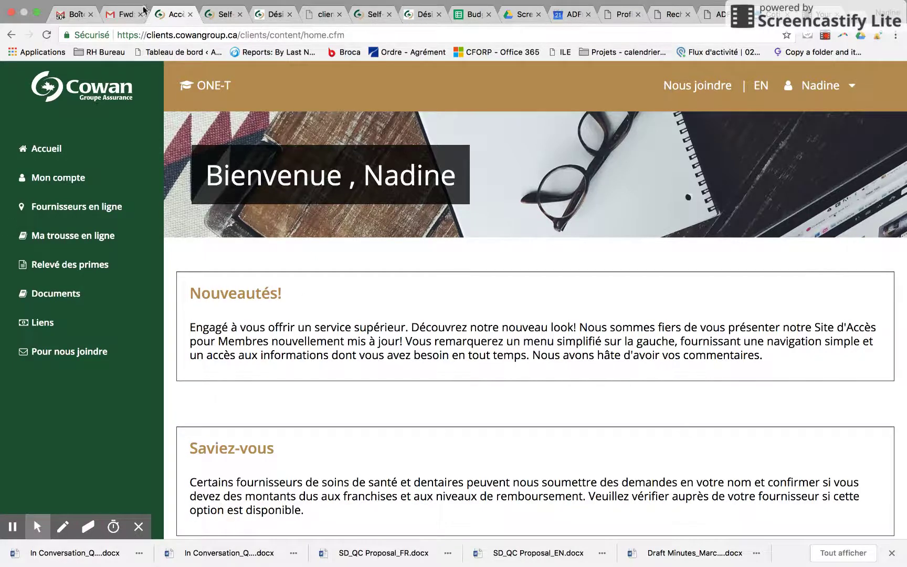
Go back to the FENSEO welcome-note PDF and scroll down to the RAPPELS box.
{"action": "left_click", "coordinate": [11, 35]}
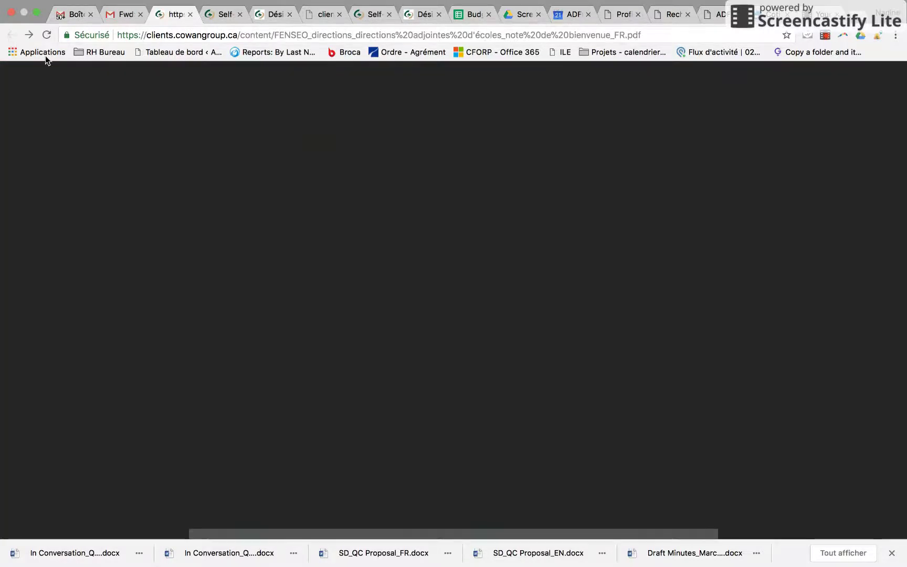
{"action": "scroll", "coordinate": [449, 444], "scroll_direction": "down", "scroll_amount": 20}
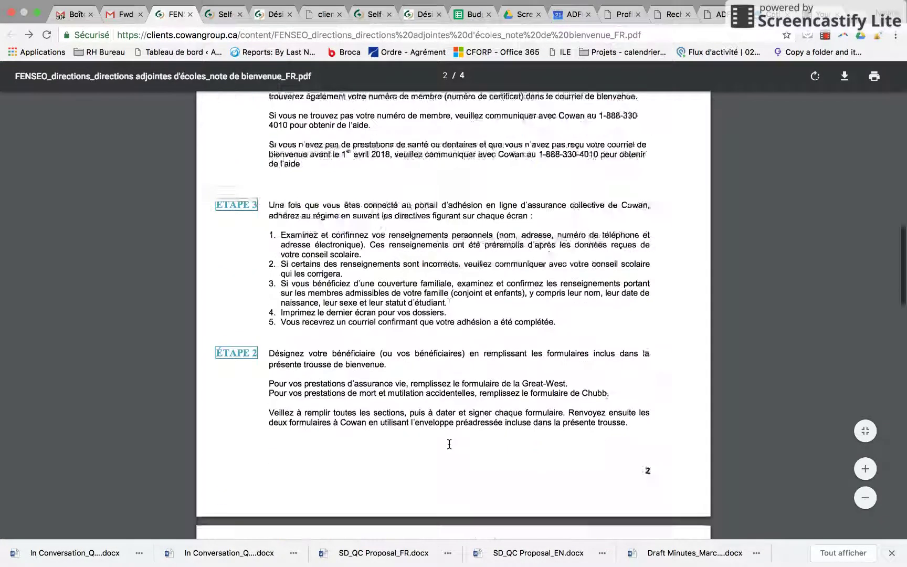
{"action": "scroll", "coordinate": [449, 445], "scroll_direction": "down", "scroll_amount": 4}
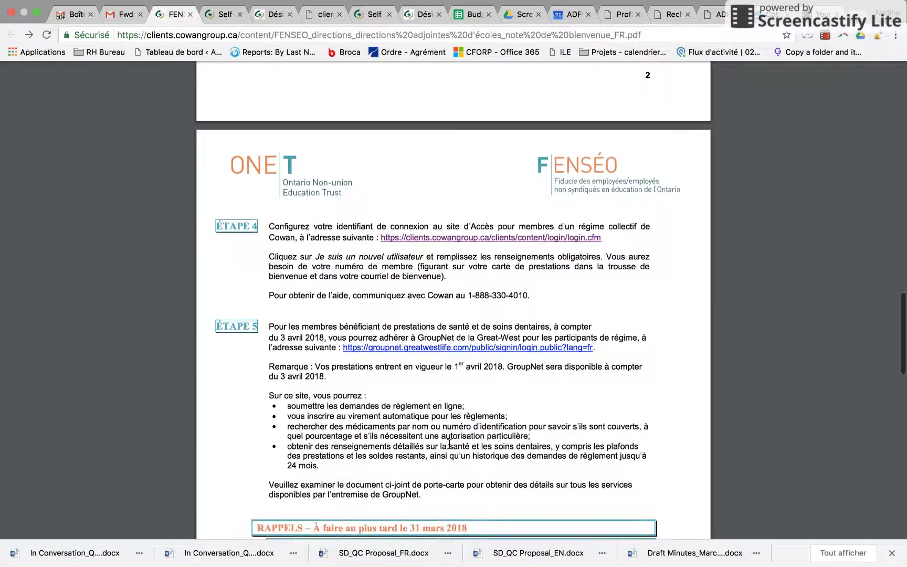
{"action": "scroll", "coordinate": [461, 406], "scroll_direction": "down", "scroll_amount": 1}
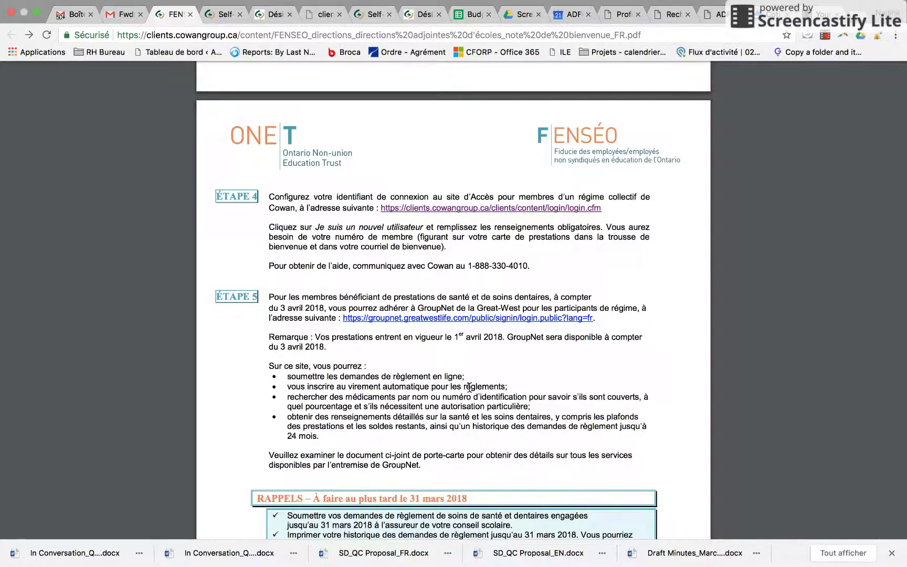
Scroll on to page 4's contacts table for ONE-T, Cowan, Great-West and Chubb.
{"action": "scroll", "coordinate": [469, 370], "scroll_direction": "down", "scroll_amount": 1}
{"action": "scroll", "coordinate": [469, 365], "scroll_direction": "down", "scroll_amount": 6}
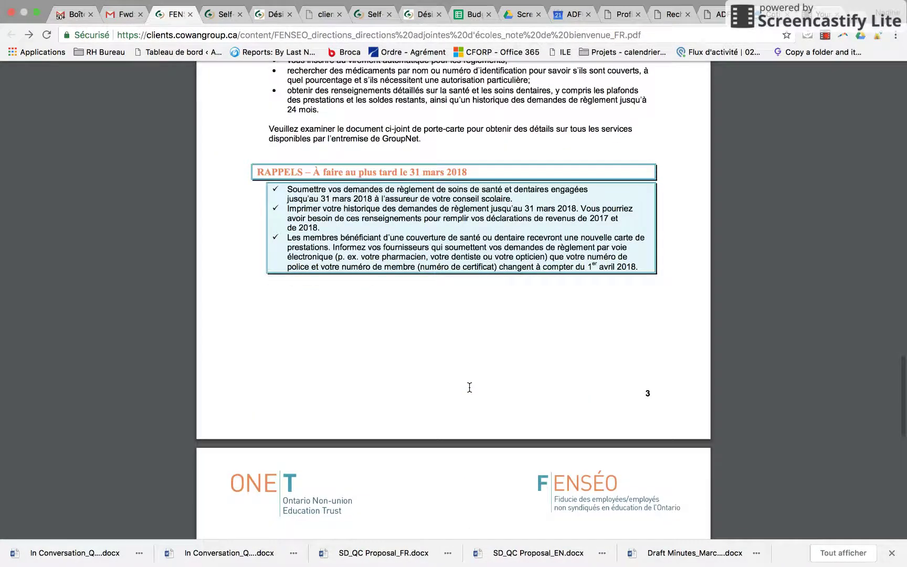
{"action": "scroll", "coordinate": [469, 387], "scroll_direction": "down", "scroll_amount": 3}
{"action": "scroll", "coordinate": [469, 387], "scroll_direction": "down", "scroll_amount": 5}
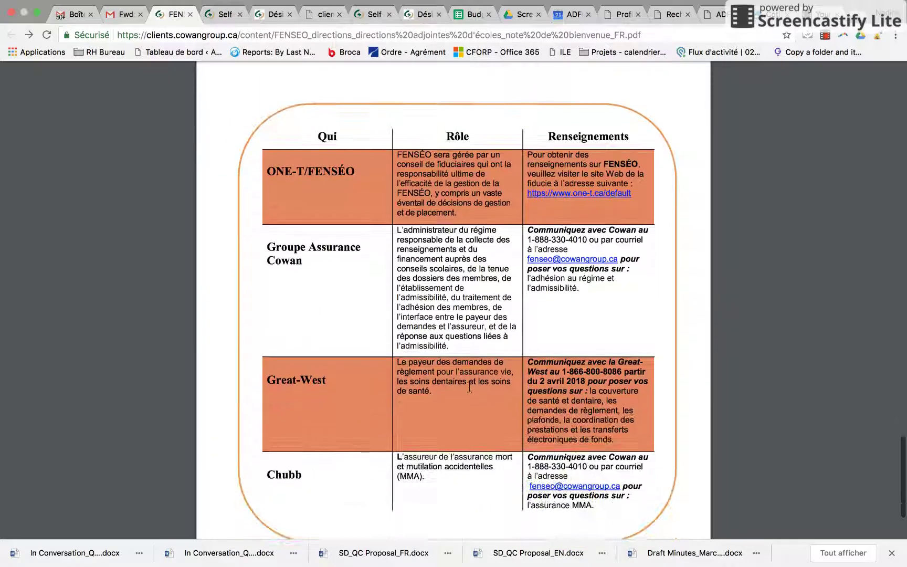
{"action": "scroll", "coordinate": [469, 387], "scroll_direction": "down", "scroll_amount": 2}
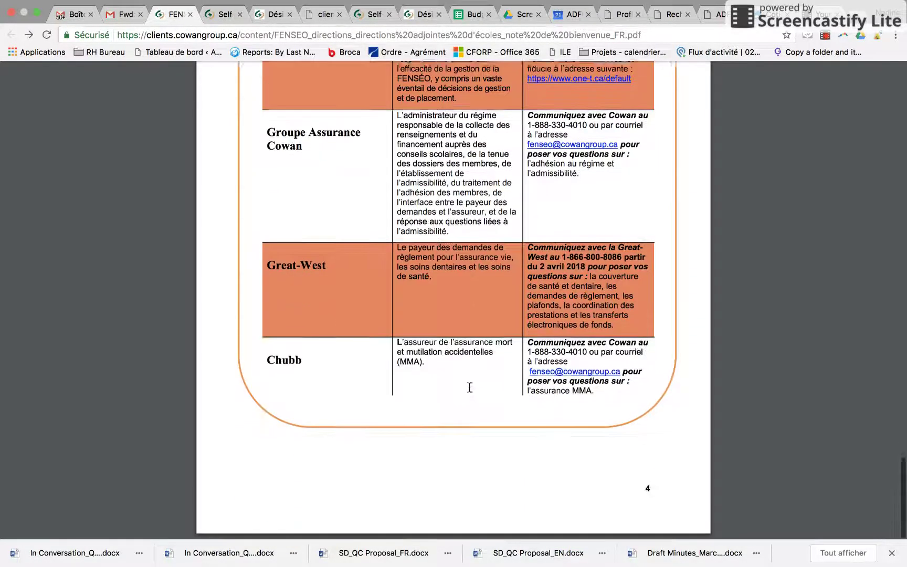
{"action": "scroll", "coordinate": [469, 387], "scroll_direction": "up", "scroll_amount": 8}
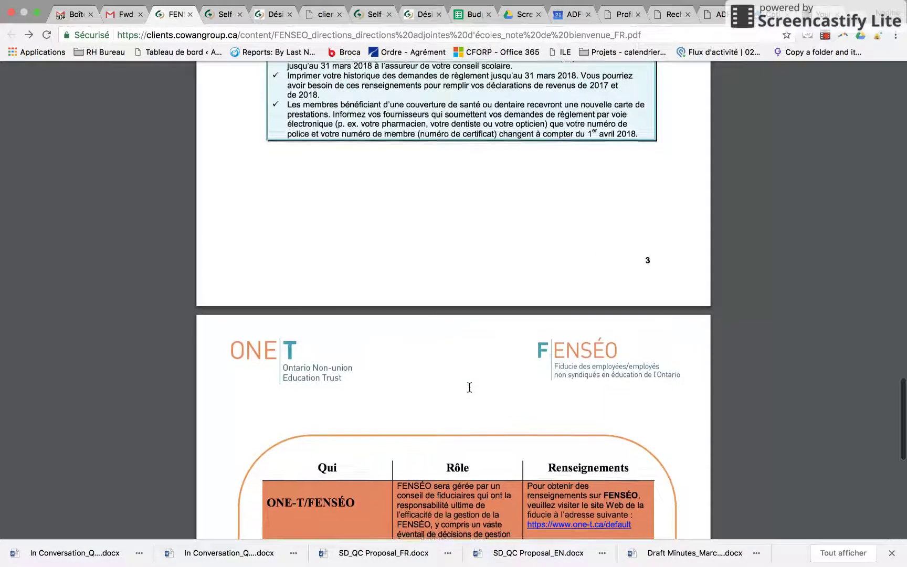
{"action": "scroll", "coordinate": [469, 387], "scroll_direction": "down", "scroll_amount": 6}
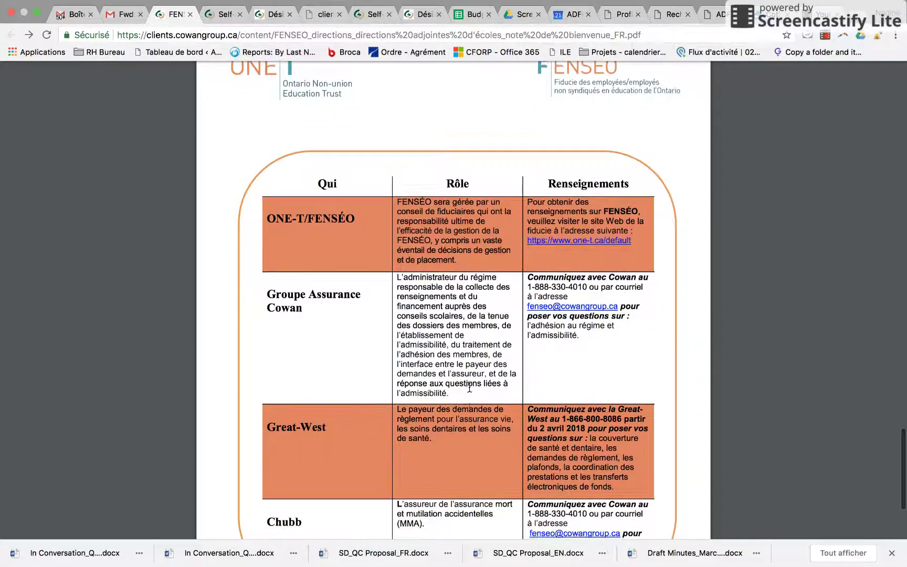